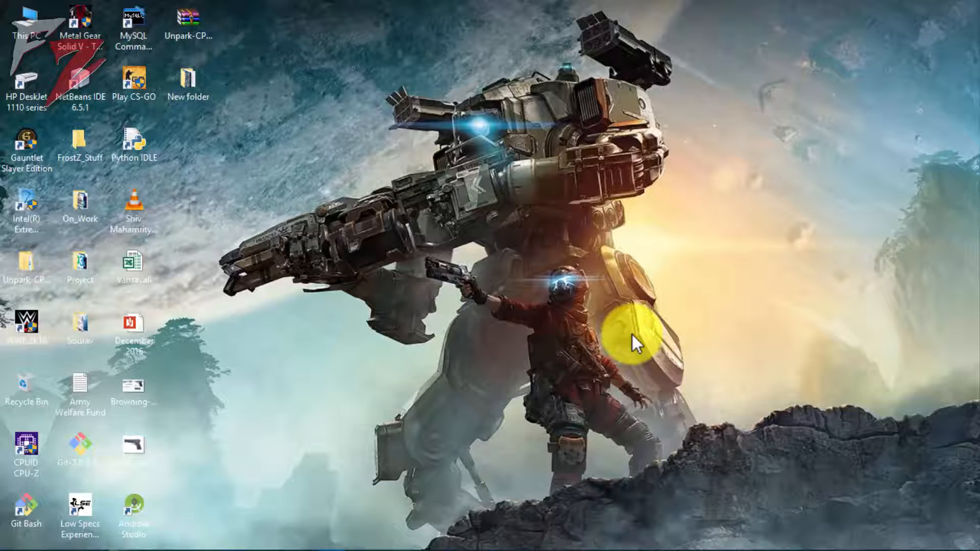
# - Refresh the desktop icons from the desktop context menu and launch the Unpark-CPU tool
pyautogui.rightClick(411, 100)
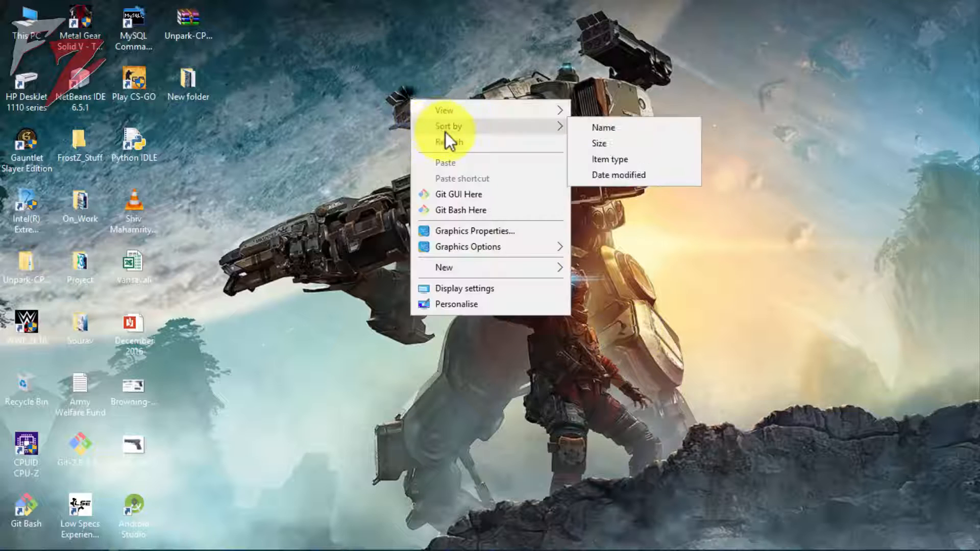
pyautogui.click(462, 142)
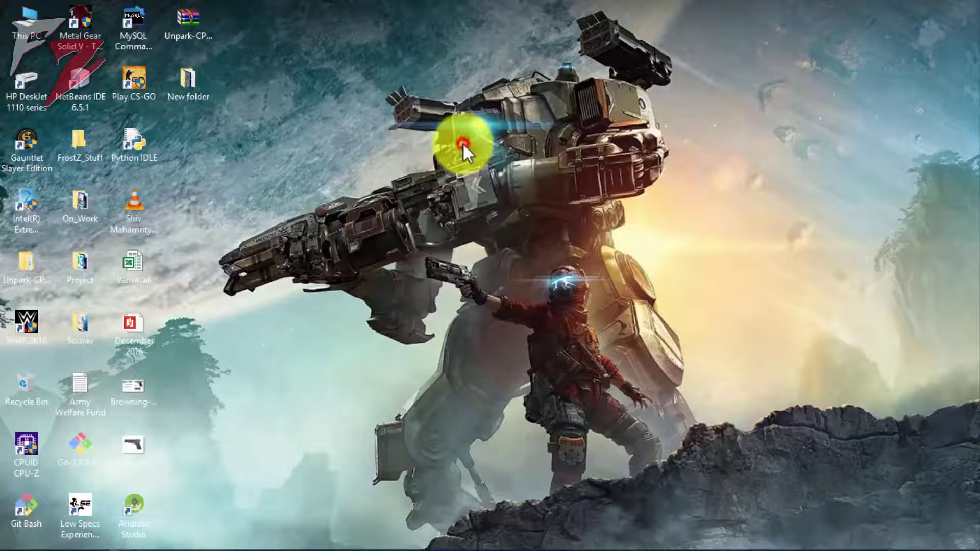
pyautogui.rightClick(316, 104)
pyautogui.rightClick(360, 136)
pyautogui.click(413, 187)
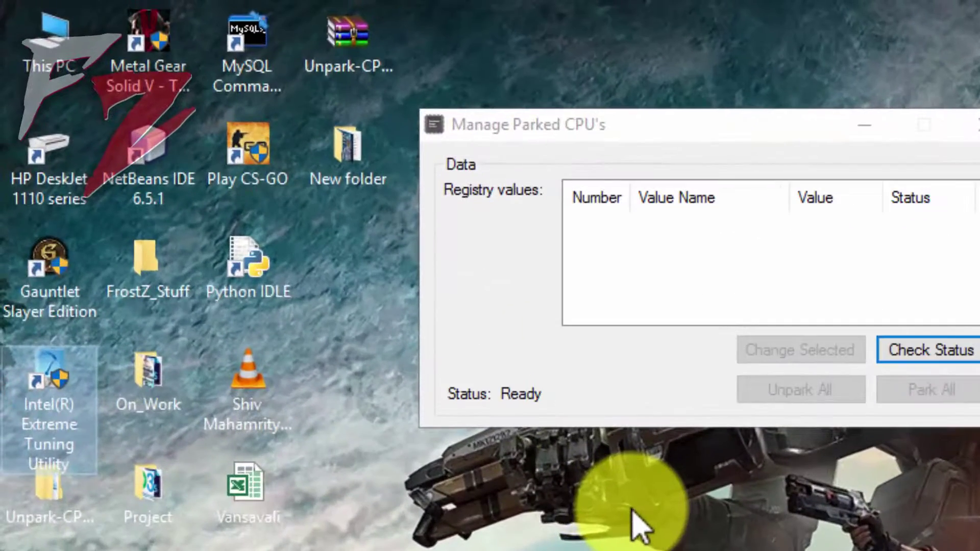
pyautogui.click(365, 302)
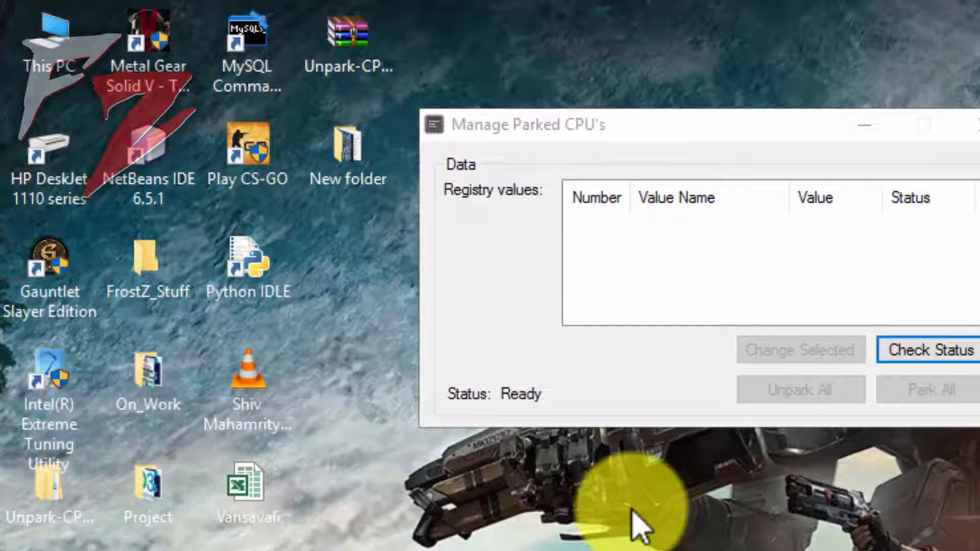
pyautogui.moveTo(314, 546)
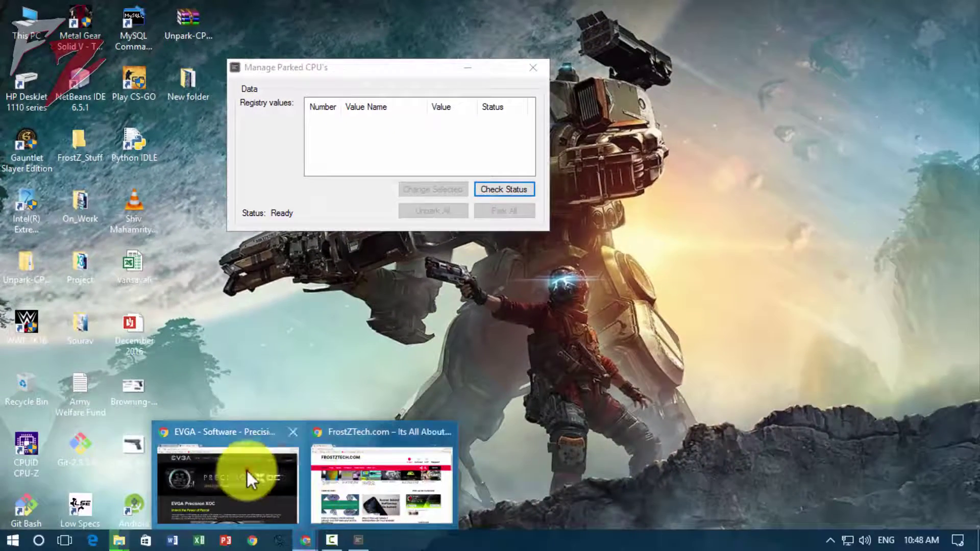
# - Search Google for 'xtu download' in a new Chrome tab
pyautogui.click(252, 479)
pyautogui.hotkey('ctrl', 't')
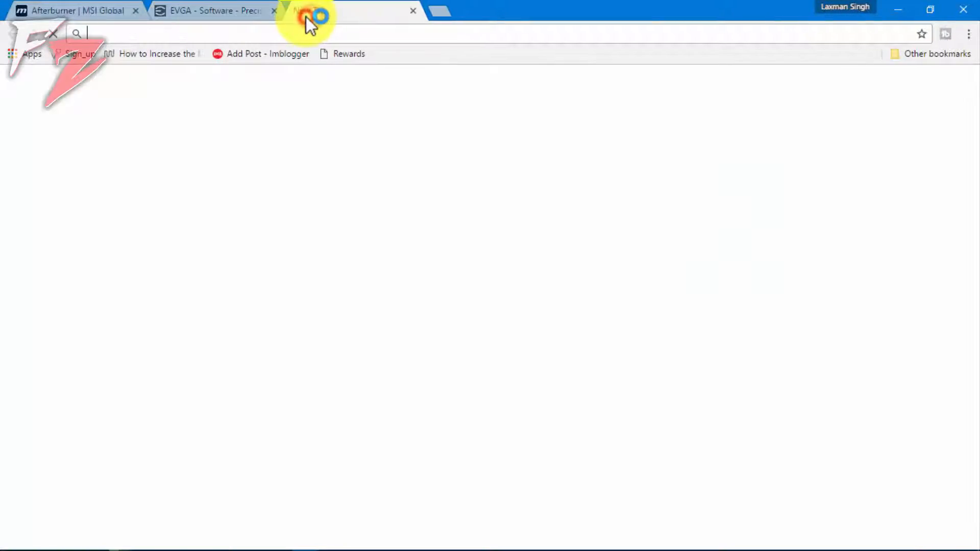
pyautogui.write('xtu ')
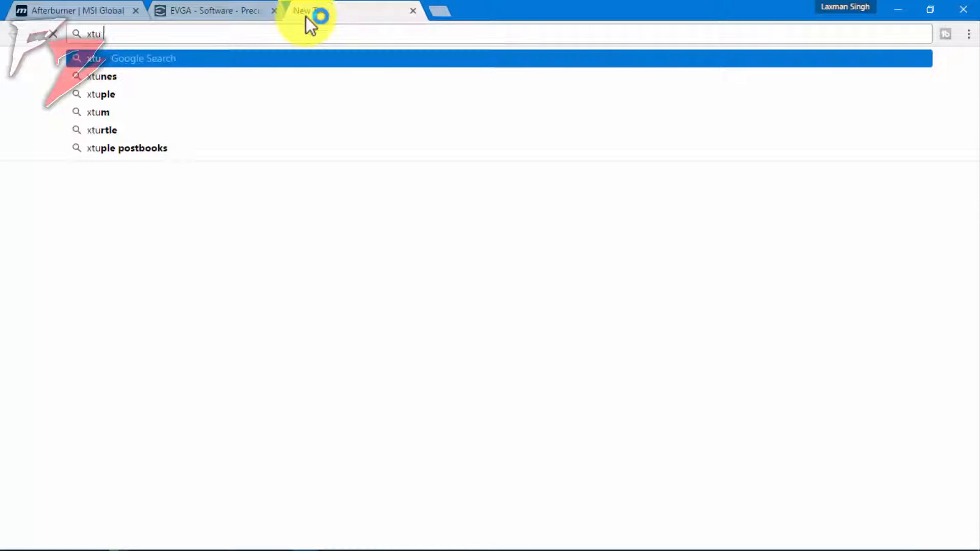
pyautogui.write('download')
pyautogui.press('Return')
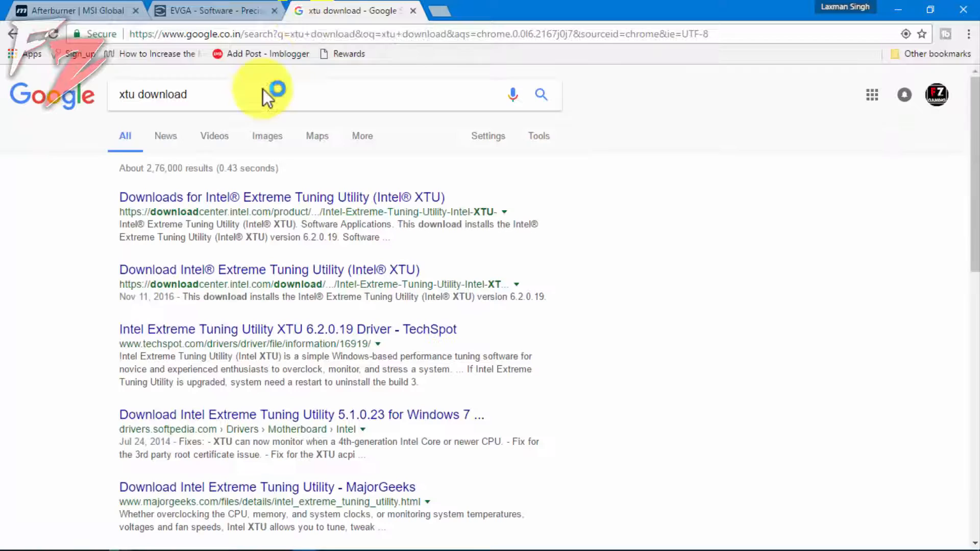
# - Minimize Chrome and move the Manage Parked CPU's window toward the screen centre
pyautogui.click(898, 9)
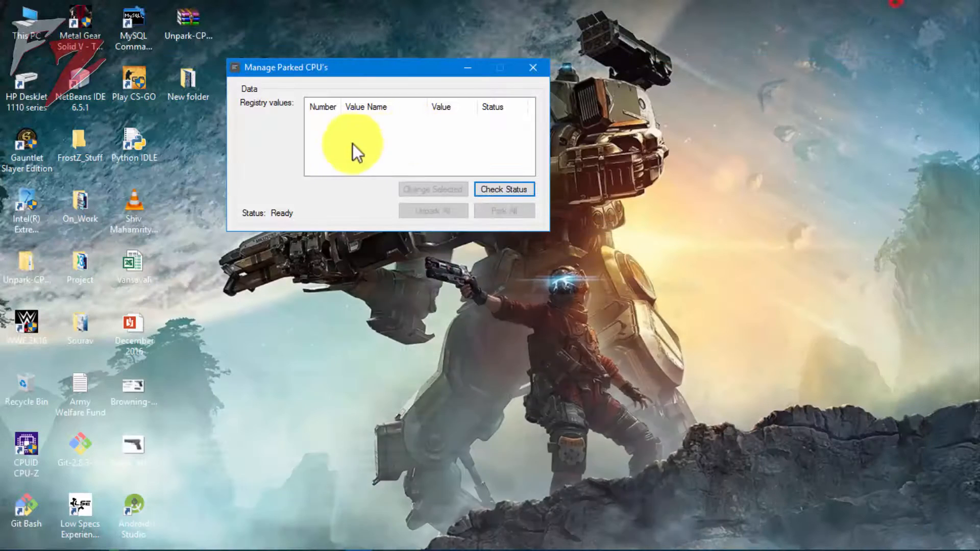
pyautogui.moveTo(400, 67); pyautogui.dragTo(488, 111)
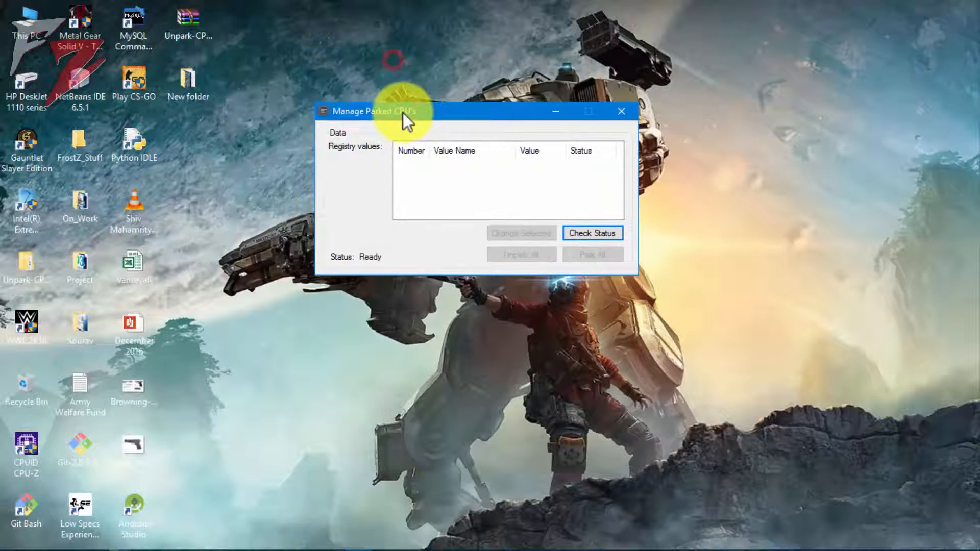
pyautogui.moveTo(405, 130); pyautogui.dragTo(412, 135)
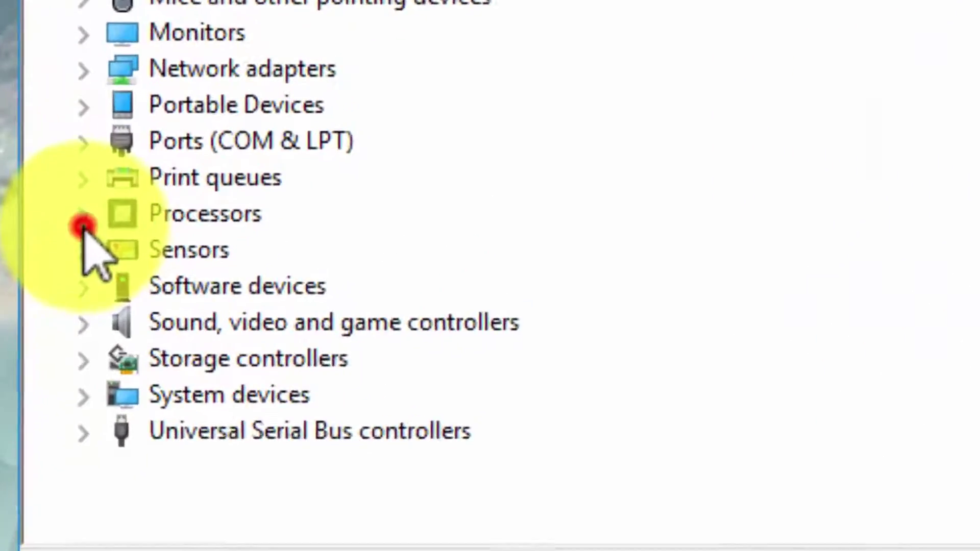
pyautogui.click(80, 304)
pyautogui.click(192, 318)
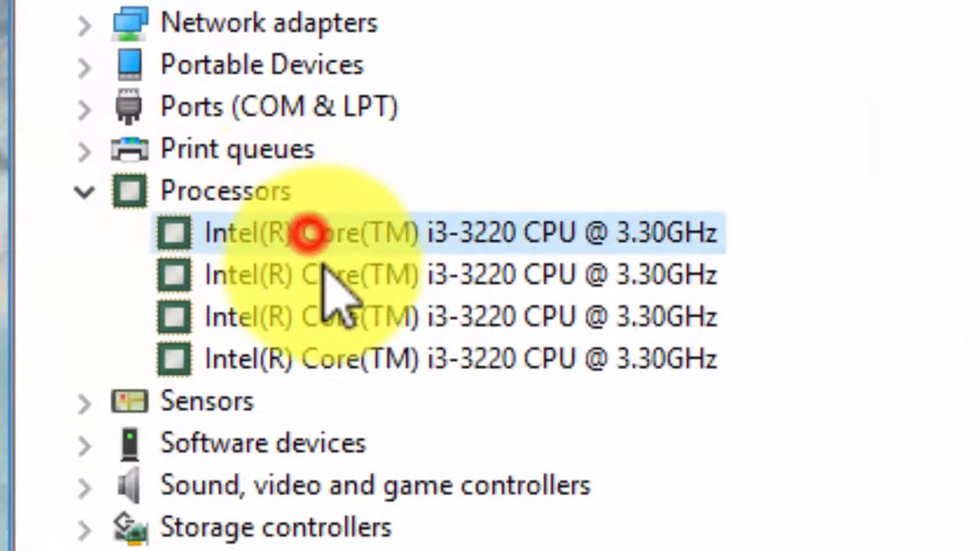
pyautogui.click(322, 274)
pyautogui.click(327, 316)
pyautogui.click(330, 359)
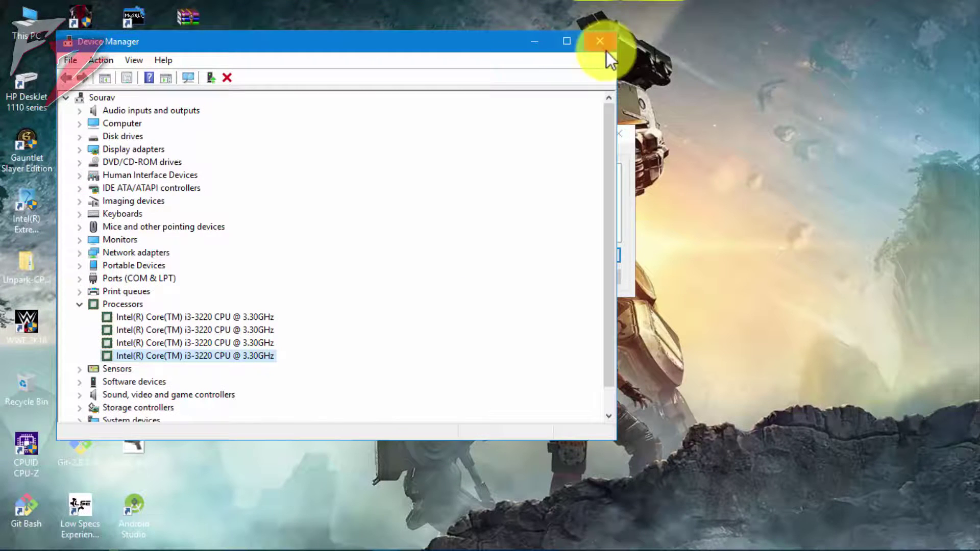
pyautogui.click(606, 40)
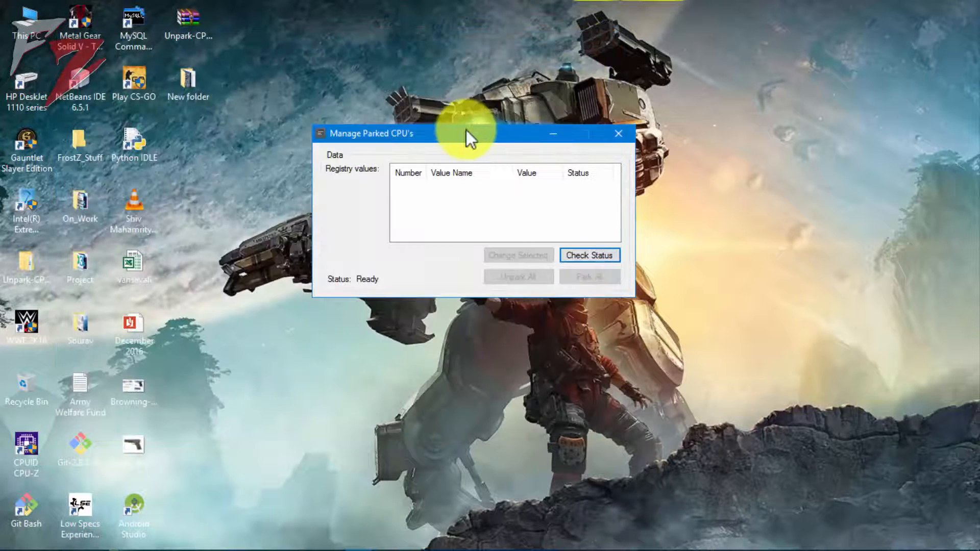
pyautogui.moveTo(467, 134); pyautogui.dragTo(437, 98)
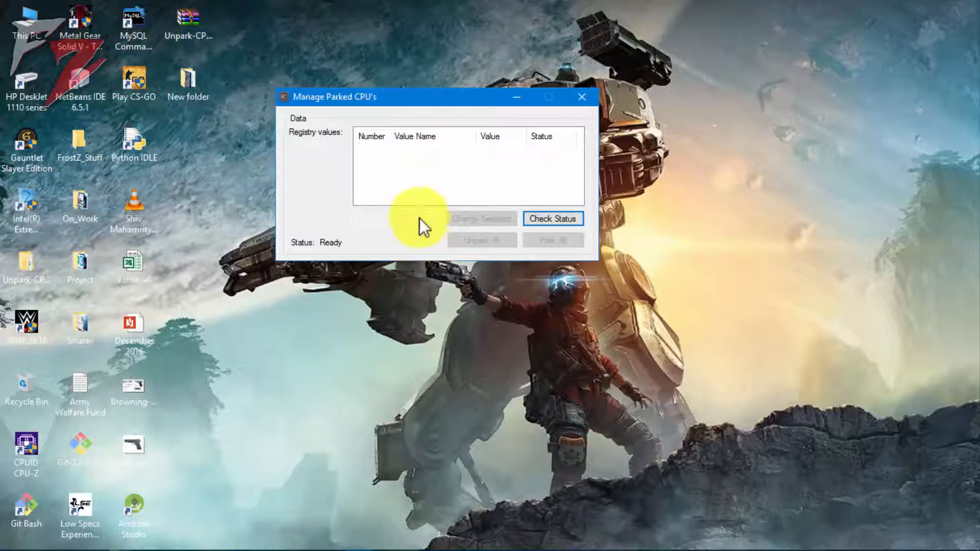
pyautogui.rightClick(472, 542)
# - Show Task Manager's Performance view of the CPU: 2 cores, 4 logical processors, 3.30 GHz
pyautogui.click(534, 497)
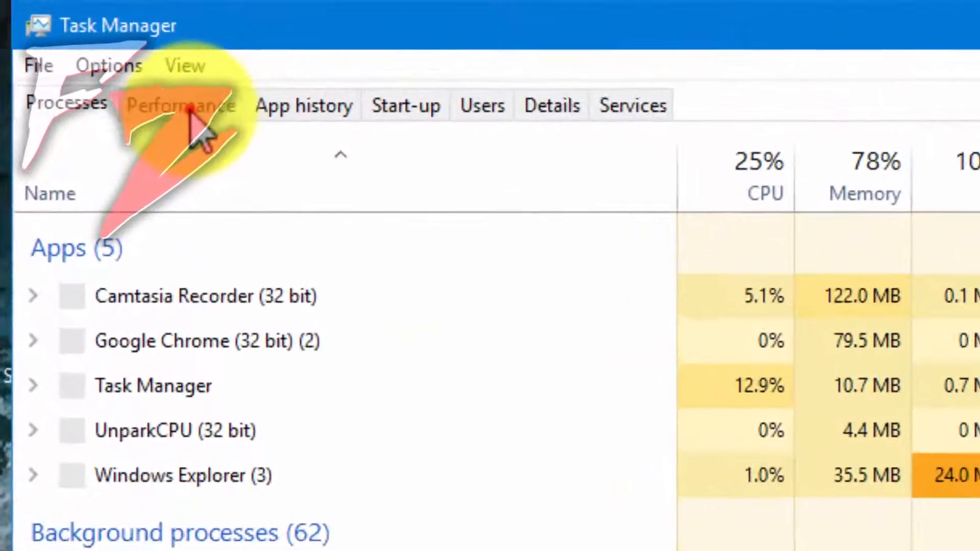
pyautogui.click(123, 71)
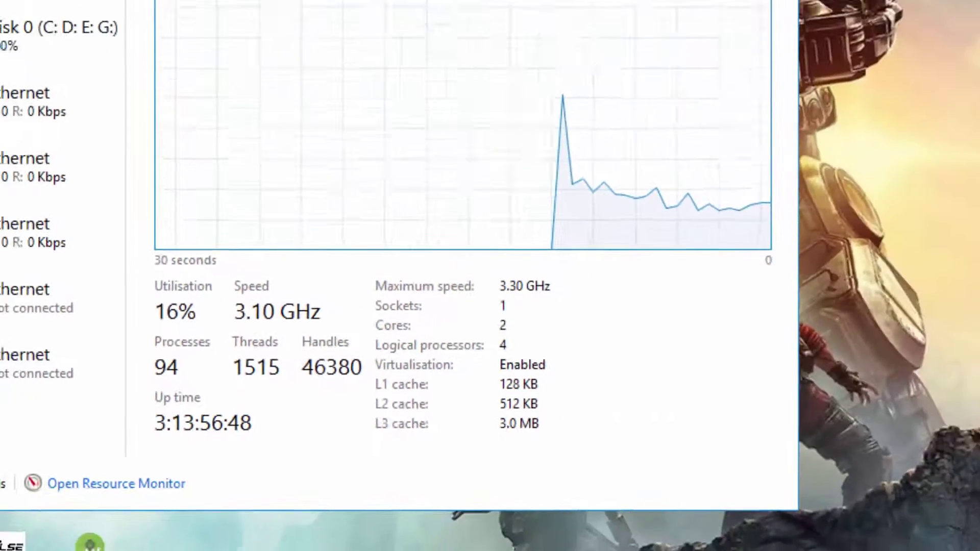
# - Close Task Manager, check the core parking status and select core entries 0 and 1, both Unparked at value 0
pyautogui.click(598, 9)
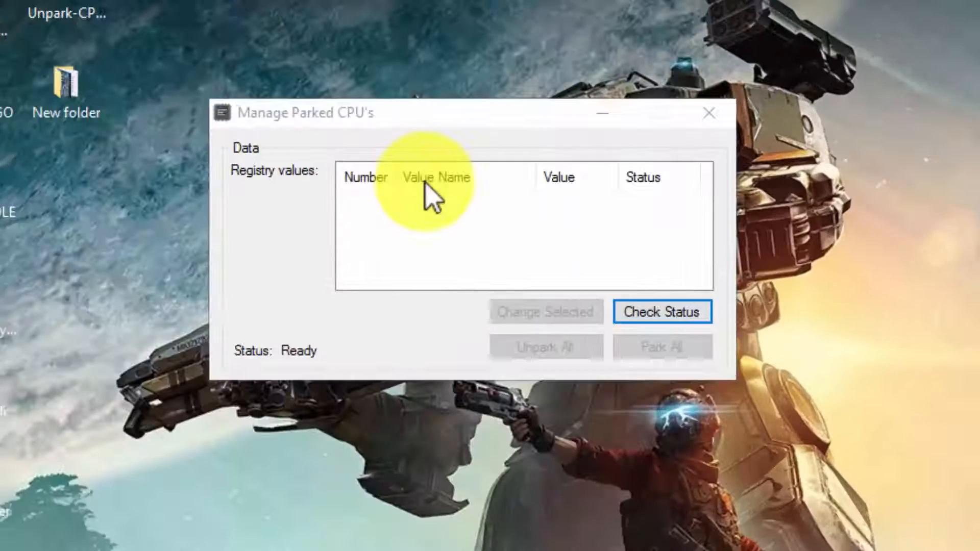
pyautogui.click(481, 138)
pyautogui.click(770, 398)
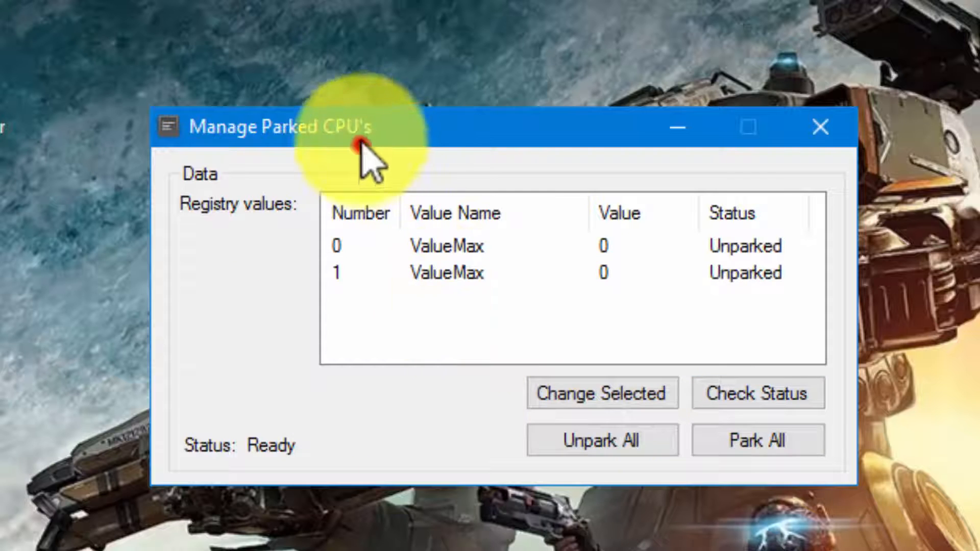
pyautogui.moveTo(372, 137); pyautogui.dragTo(393, 67)
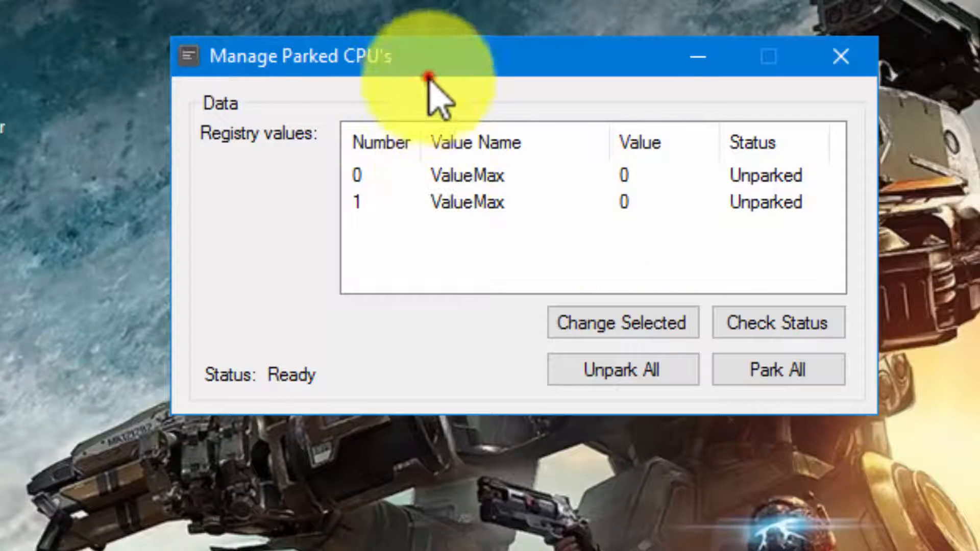
pyautogui.moveTo(452, 56); pyautogui.dragTo(360, 165)
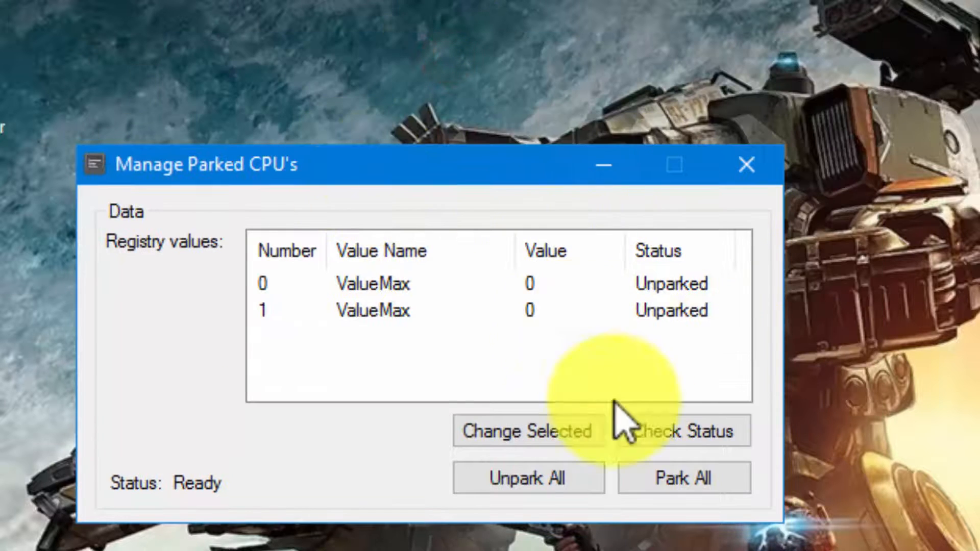
pyautogui.click(672, 283)
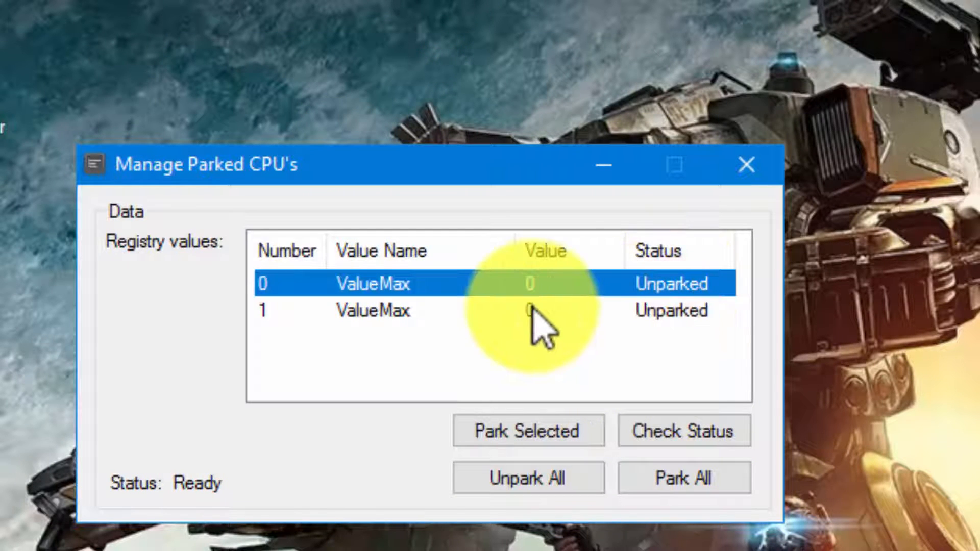
pyautogui.click(391, 310)
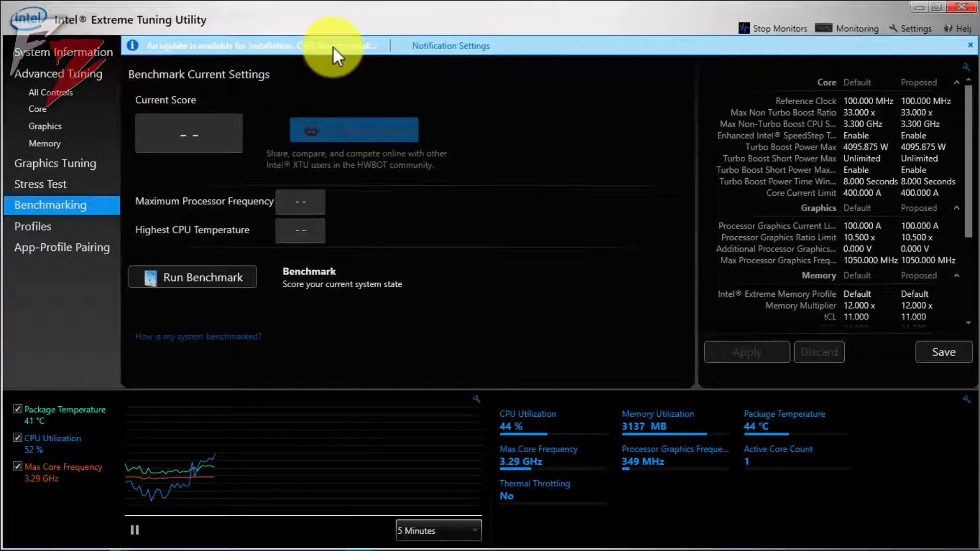
# - Review System Information and the Advanced Tuning all-controls and graphics-only views
pyautogui.click(63, 52)
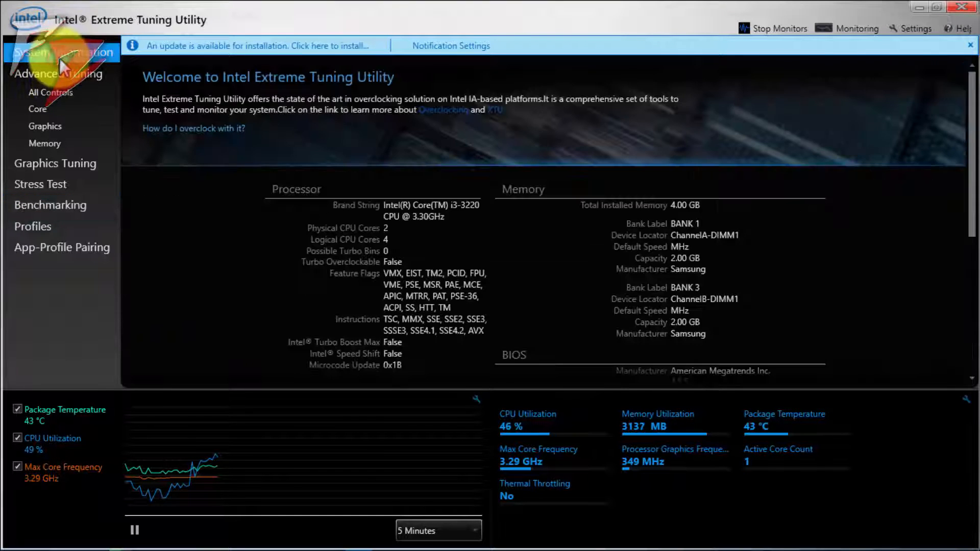
pyautogui.scroll(-3, 696, 302)
pyautogui.scroll(-2, 693, 315)
pyautogui.scroll(6, 692, 321)
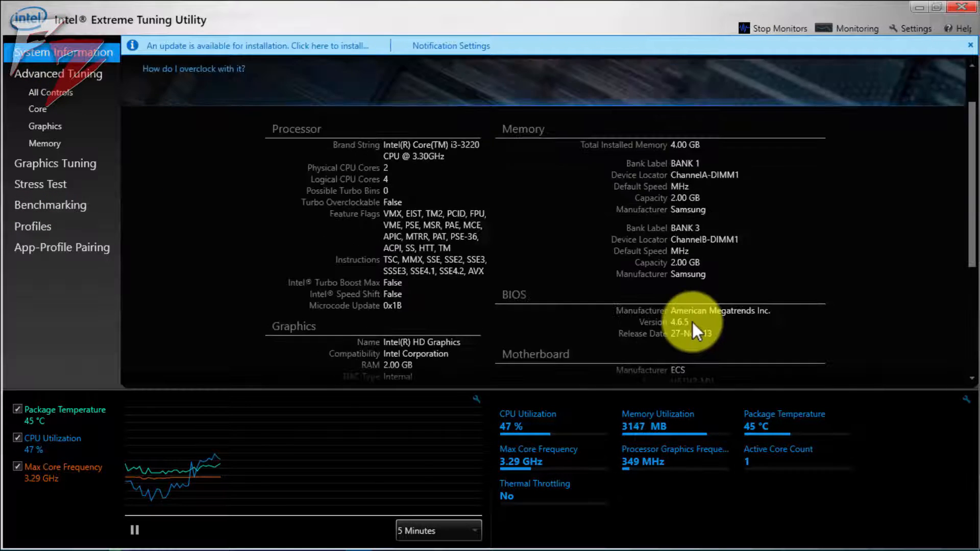
pyautogui.click(59, 73)
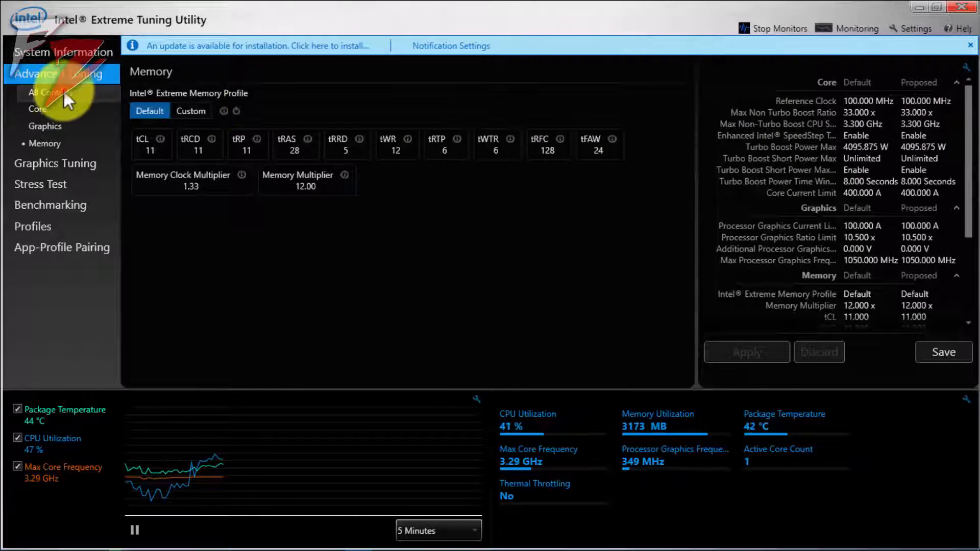
pyautogui.click(64, 89)
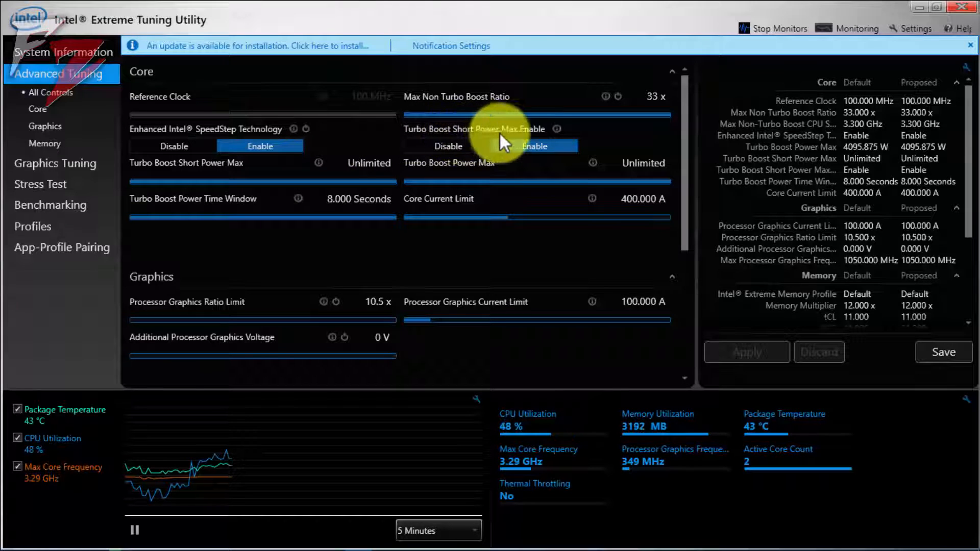
pyautogui.scroll(-3, 526, 142)
pyautogui.scroll(-2, 445, 205)
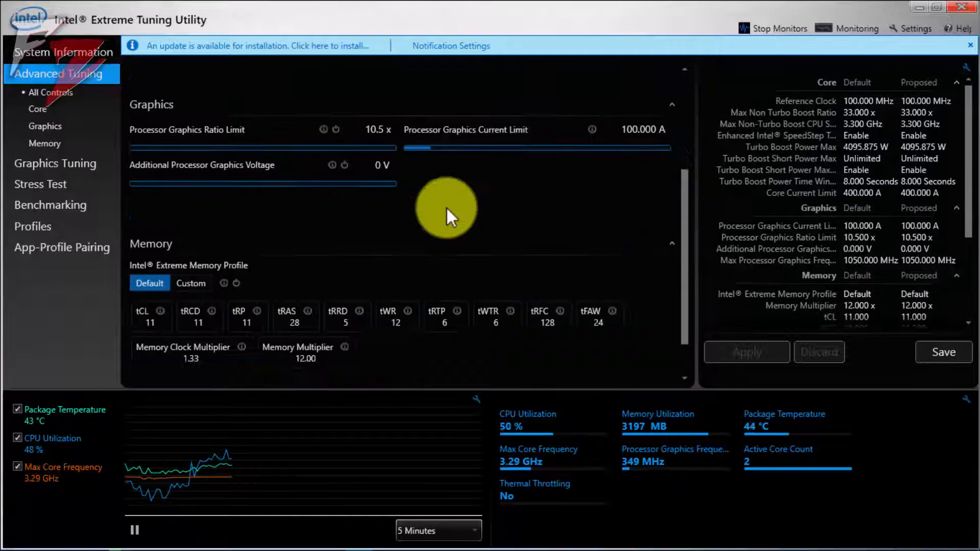
pyautogui.scroll(5, 446, 209)
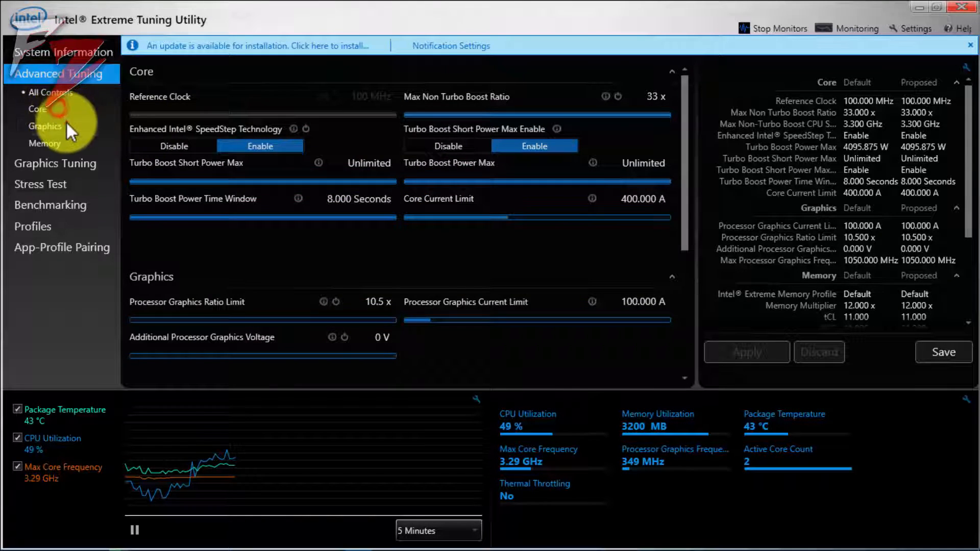
pyautogui.click(67, 124)
# - Review the memory and full tuning controls, then bring up the Graphics Tuning page
pyautogui.click(57, 142)
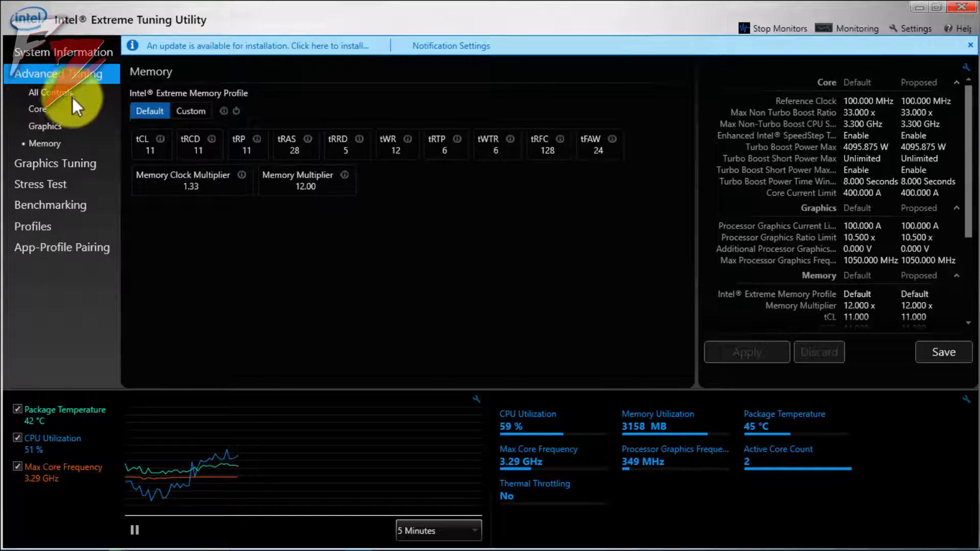
pyautogui.click(54, 93)
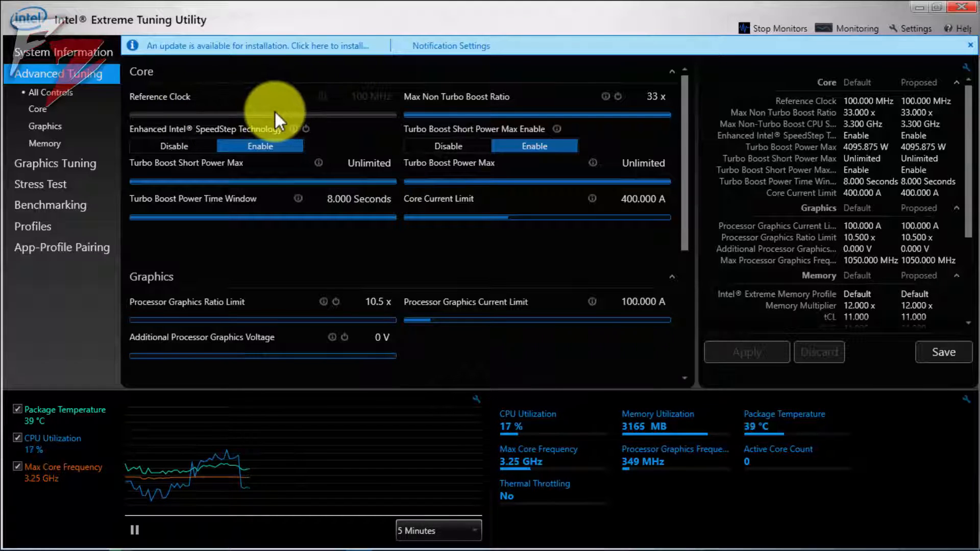
pyautogui.moveTo(576, 218)
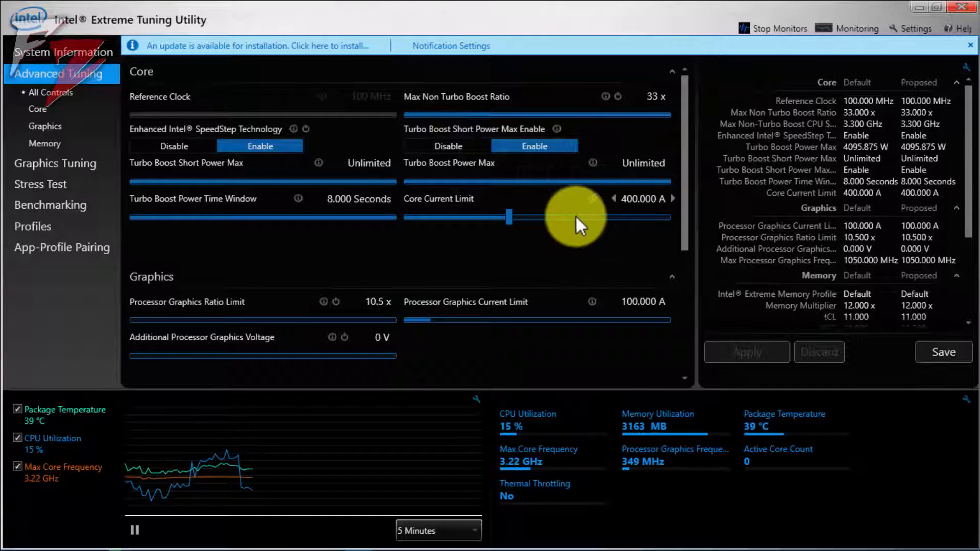
pyautogui.scroll(-1, 532, 217)
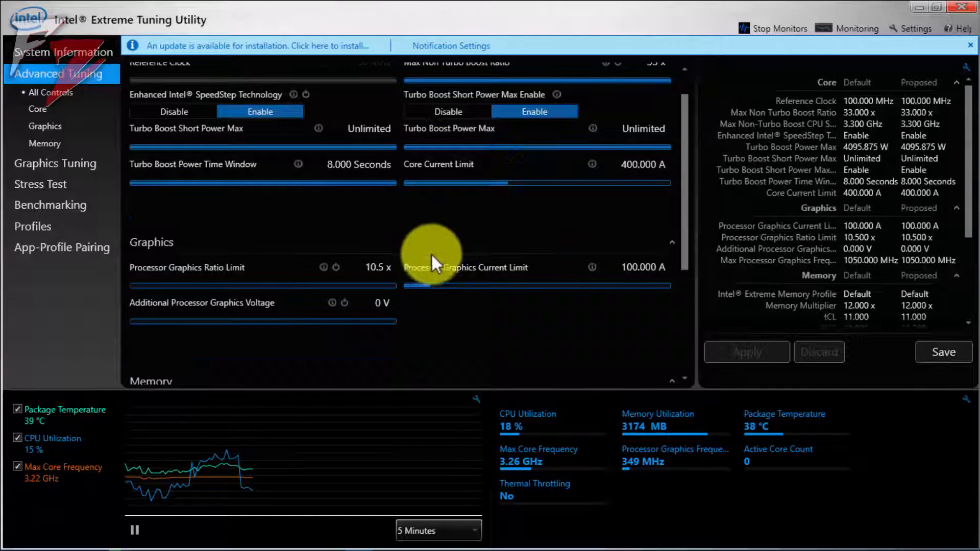
pyautogui.scroll(-2, 431, 252)
pyautogui.scroll(2, 438, 255)
pyautogui.scroll(1, 441, 256)
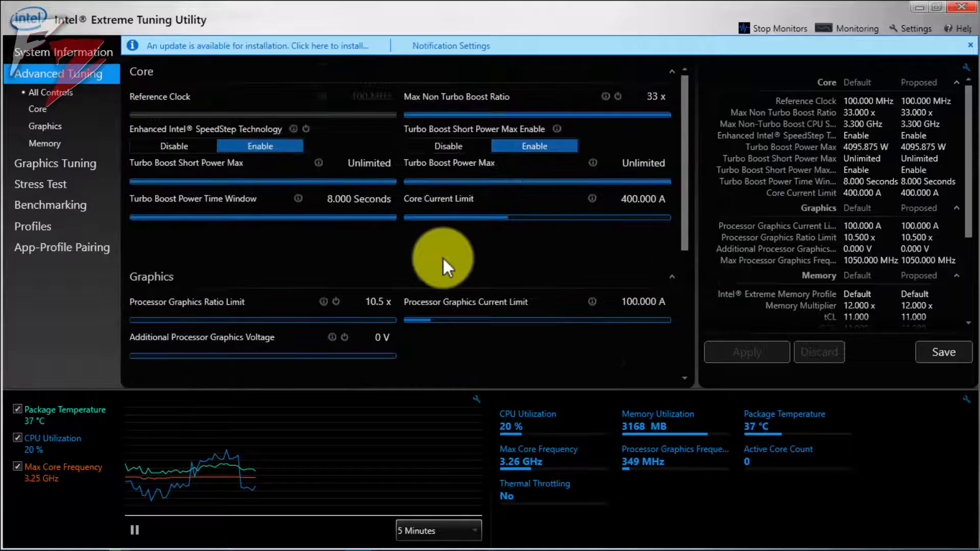
pyautogui.click(56, 163)
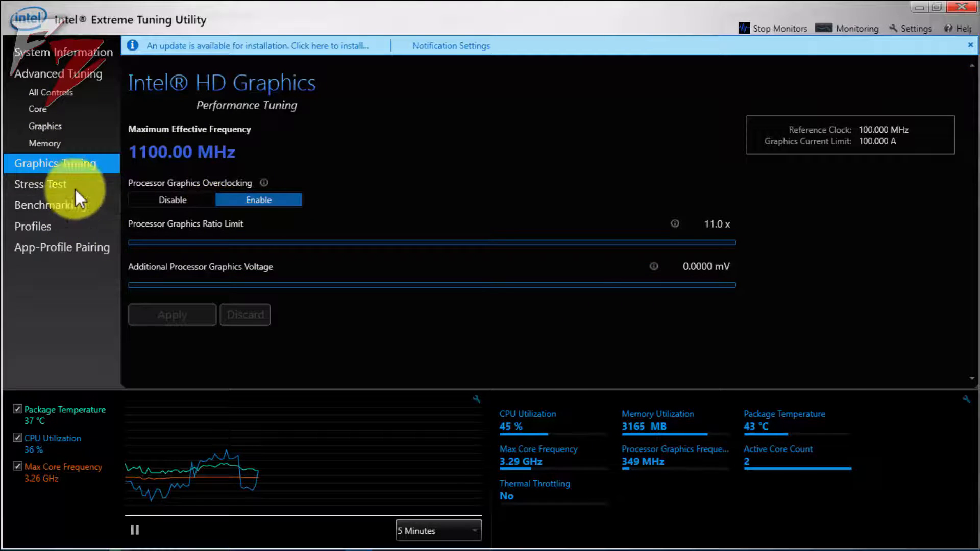
# - Look over the Stress Test and Profiles pages and settle on the Benchmarking page
pyautogui.click(57, 184)
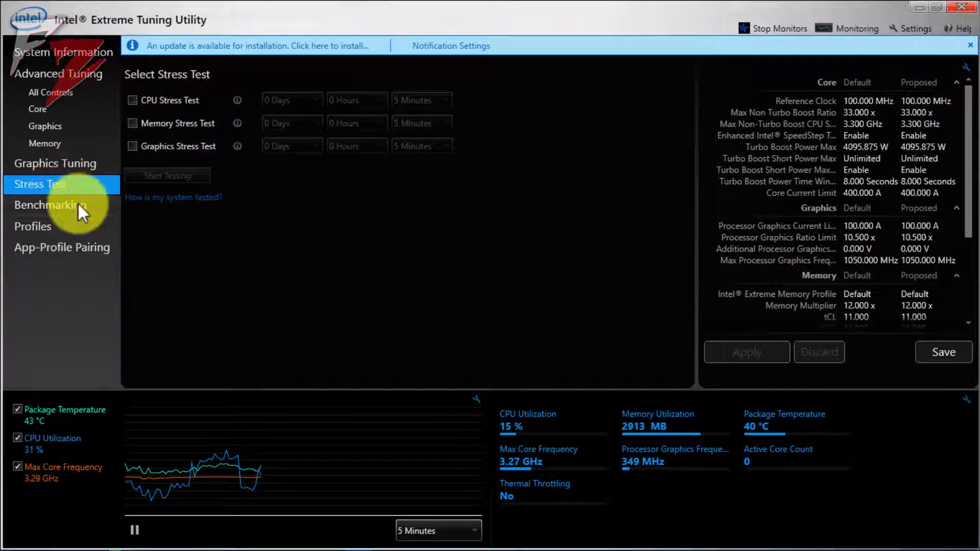
pyautogui.click(78, 203)
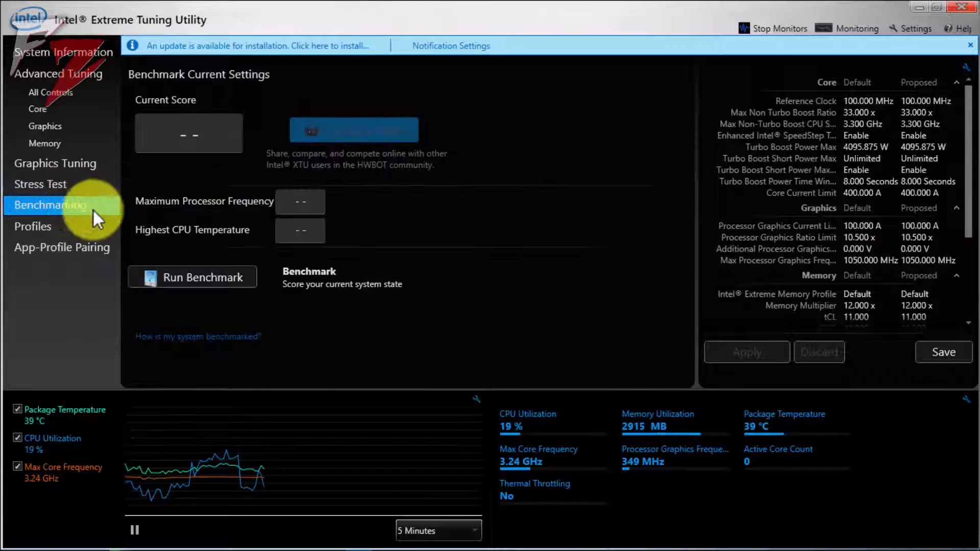
pyautogui.click(83, 225)
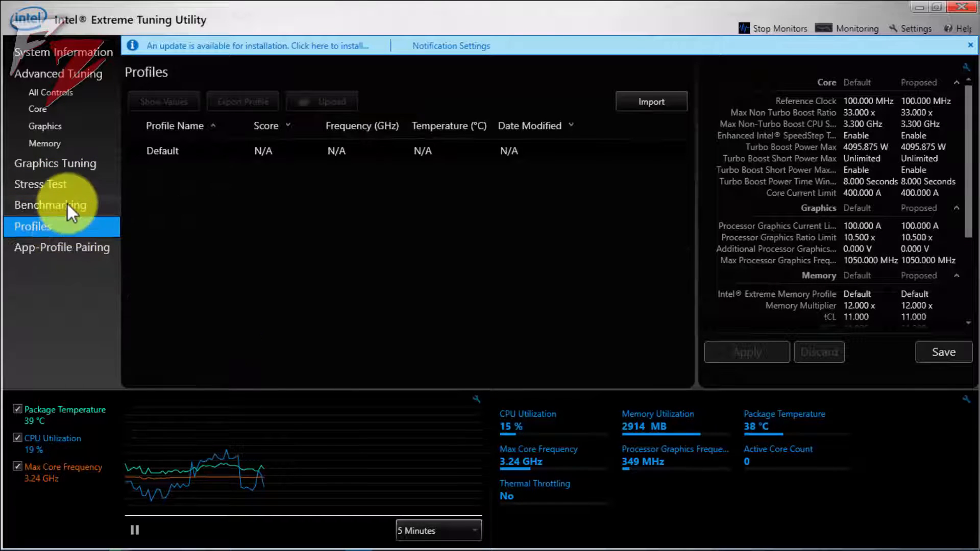
pyautogui.click(68, 204)
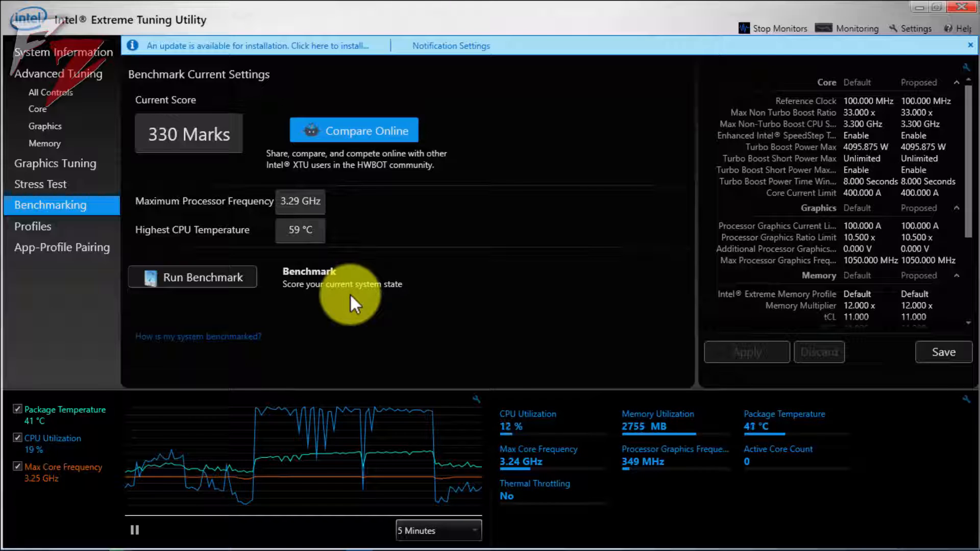
# - Send the 330-Mark benchmark score to HWBOT, dismiss the upload error and bring Chrome forward
pyautogui.click(368, 133)
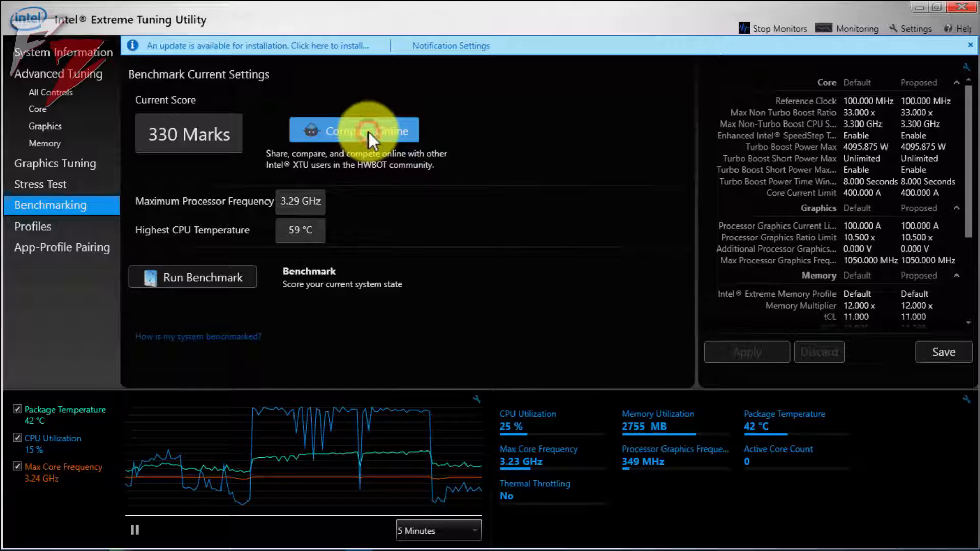
pyautogui.click(336, 541)
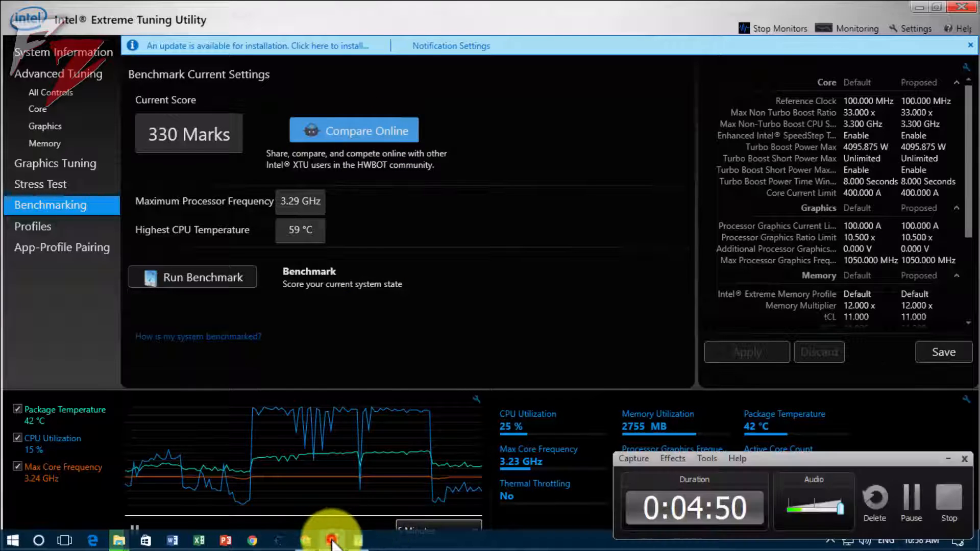
pyautogui.click(944, 460)
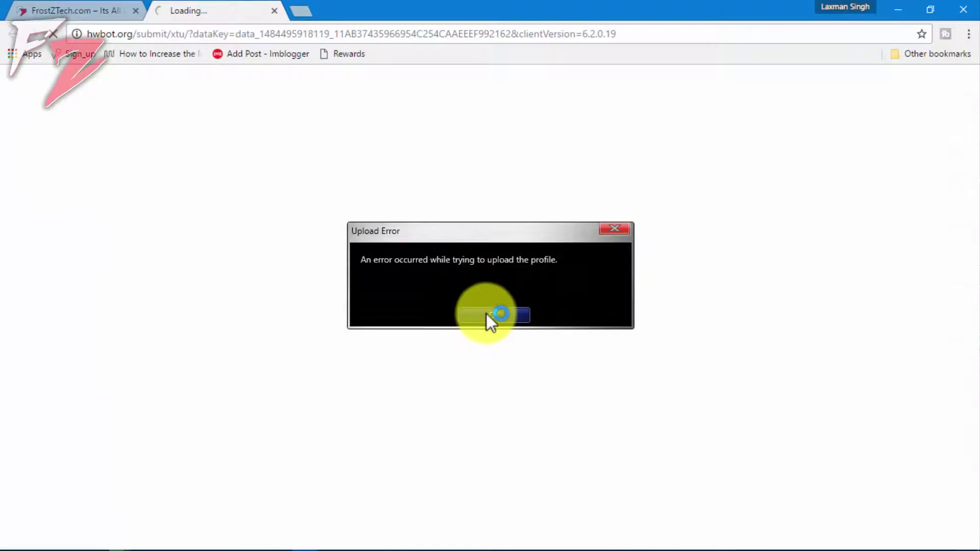
pyautogui.click(486, 314)
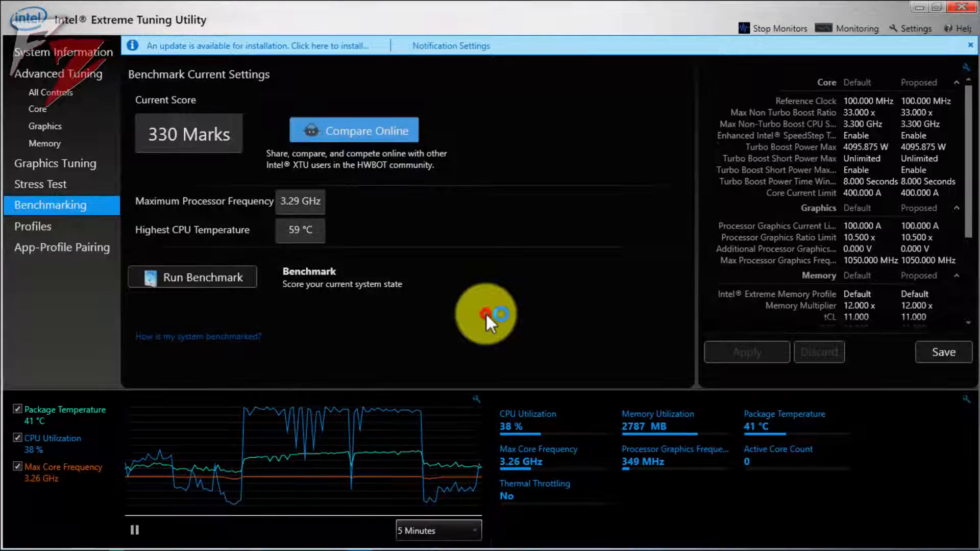
pyautogui.click(316, 540)
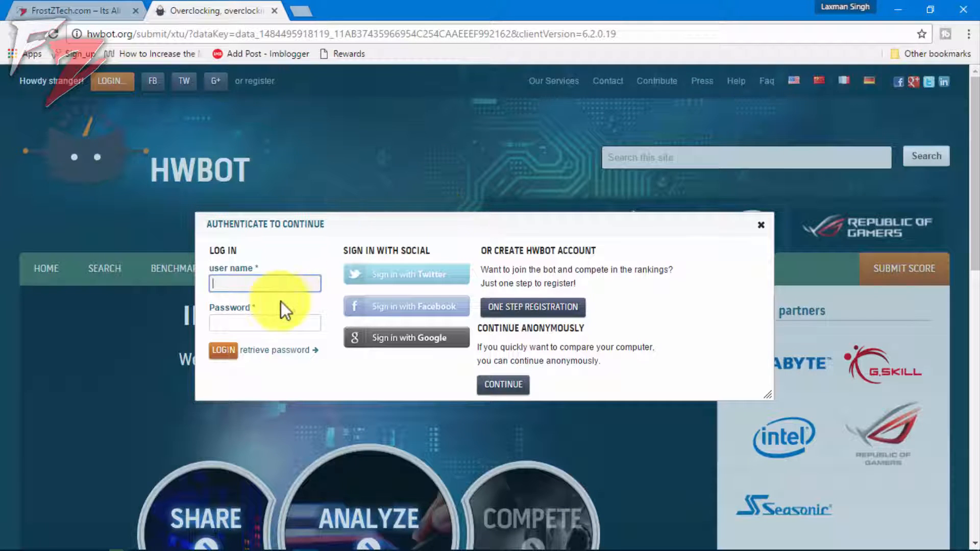
pyautogui.scroll(-5, 558, 356)
pyautogui.scroll(-3, 423, 351)
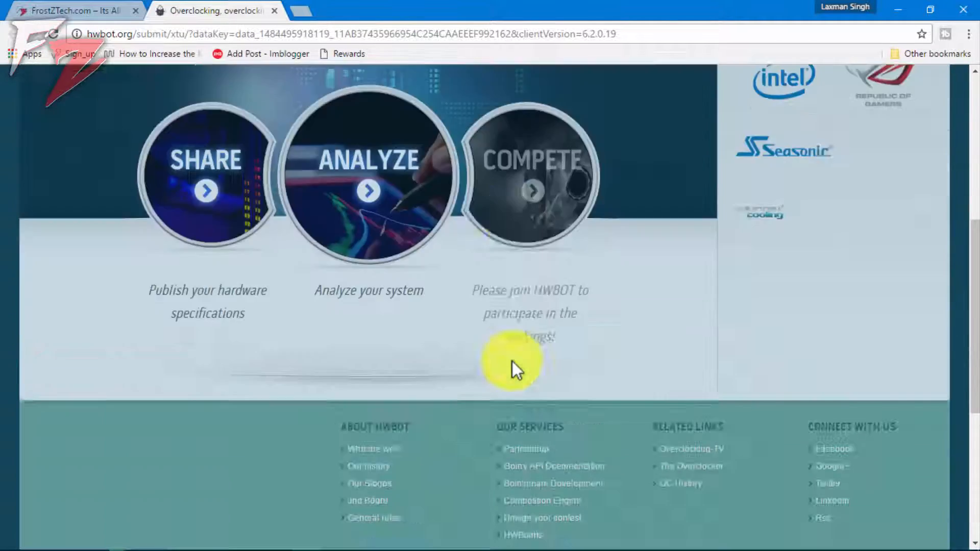
pyautogui.scroll(4, 513, 361)
pyautogui.scroll(4, 697, 368)
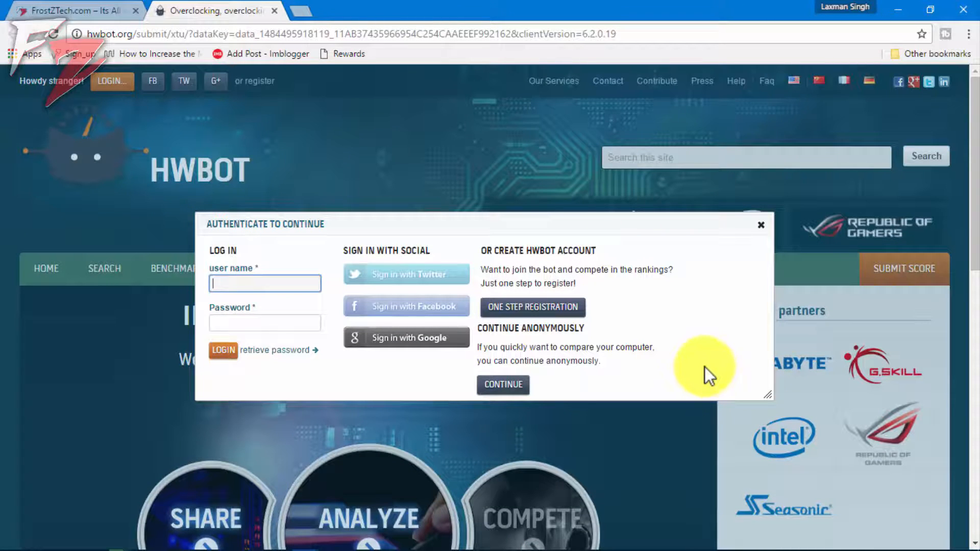
# - Dismiss the HWBOT sign-in prompt, close its tab and minimize Chrome to return to XTU
pyautogui.click(762, 224)
pyautogui.click(69, 11)
pyautogui.click(283, 13)
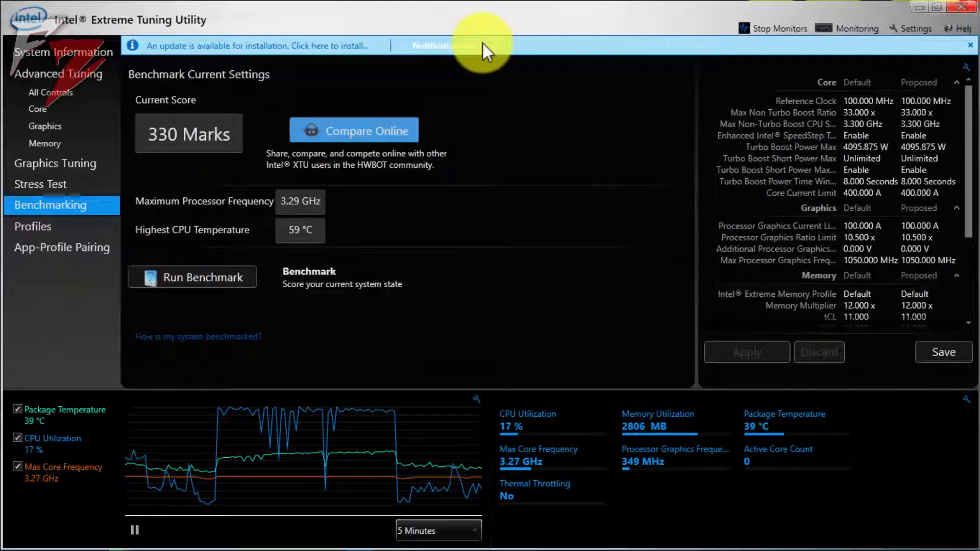
# - Close XTU, refresh the desktop and open This PC's system properties (i3-3220, 3.30 GHz, 4 GB RAM)
pyautogui.click(971, 9)
pyautogui.rightClick(230, 60)
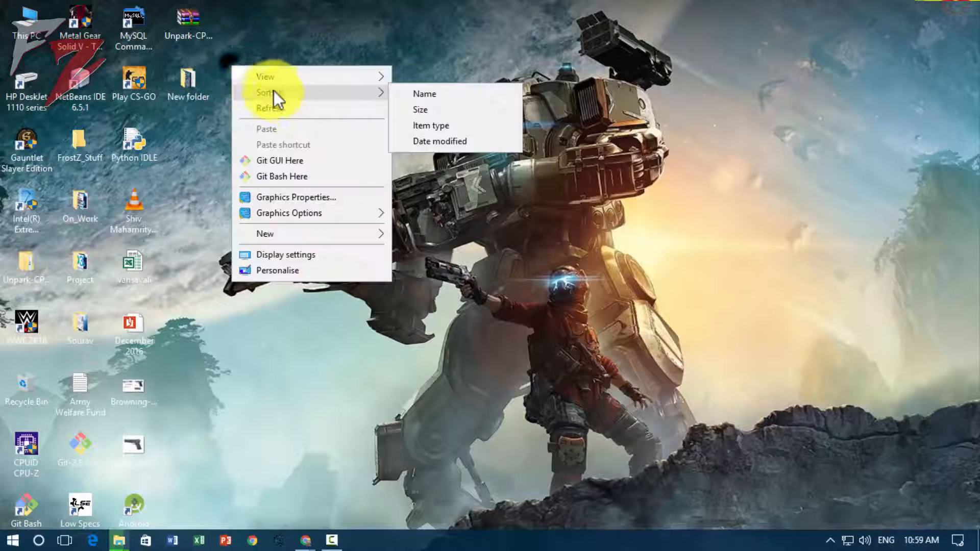
pyautogui.click(274, 90)
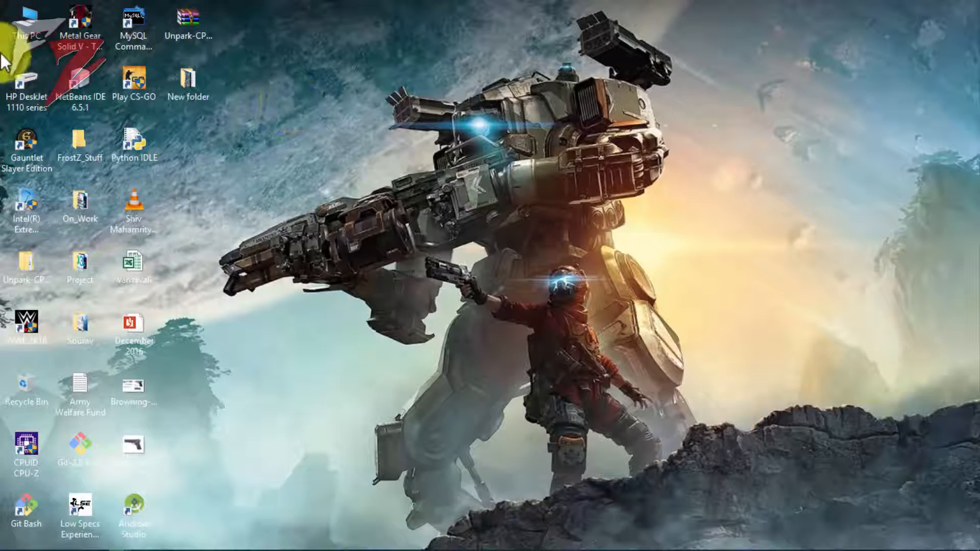
pyautogui.rightClick(26, 24)
pyautogui.click(79, 177)
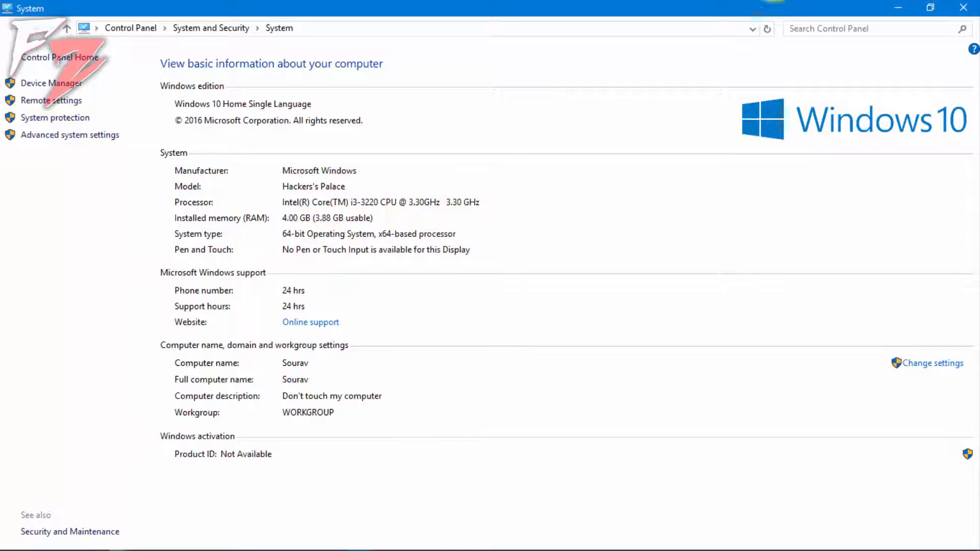
# - Close the System page after reviewing the i3-3220, 4.00 GB RAM, 64-bit specs
pyautogui.click(963, 8)
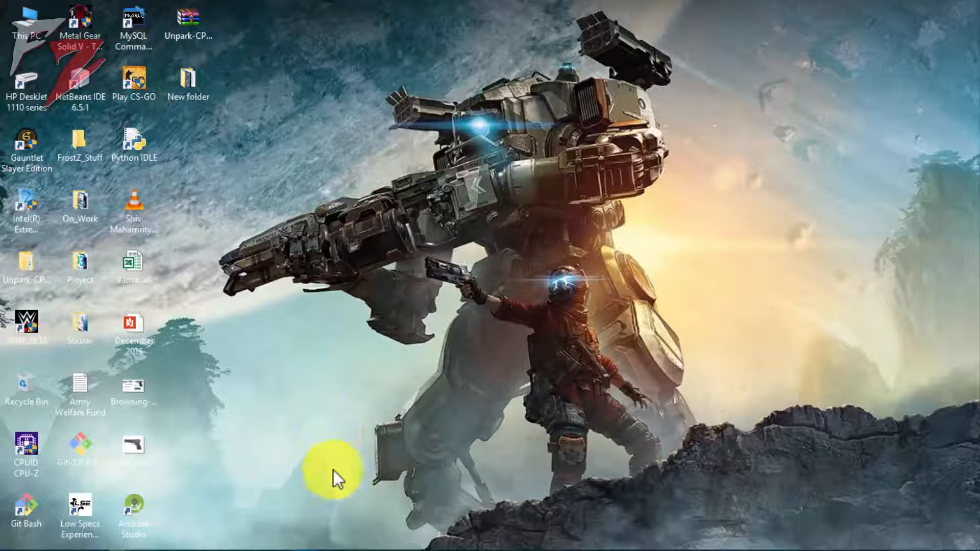
pyautogui.moveTo(305, 540)
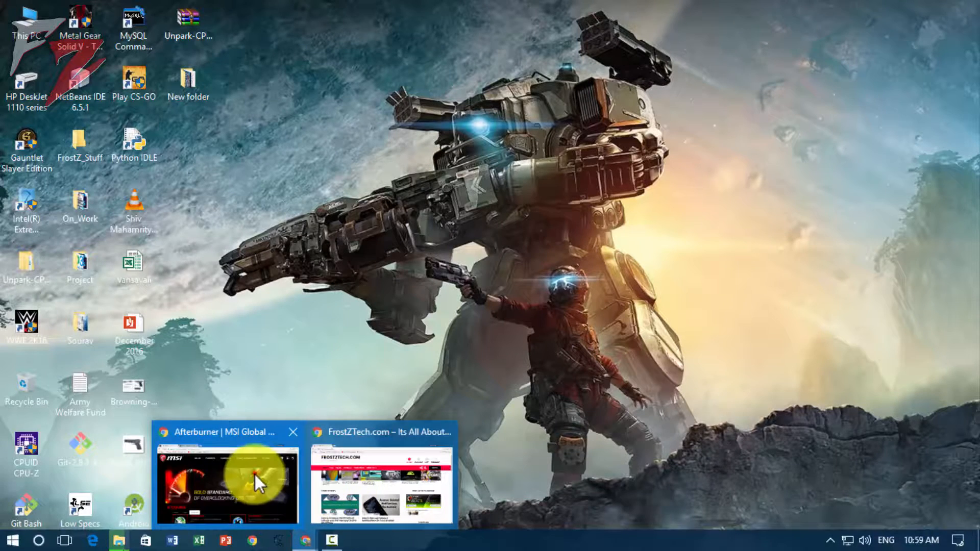
# - Compare the MSI Afterburner and EVGA Precision XOC download pages side by side
pyautogui.click(254, 473)
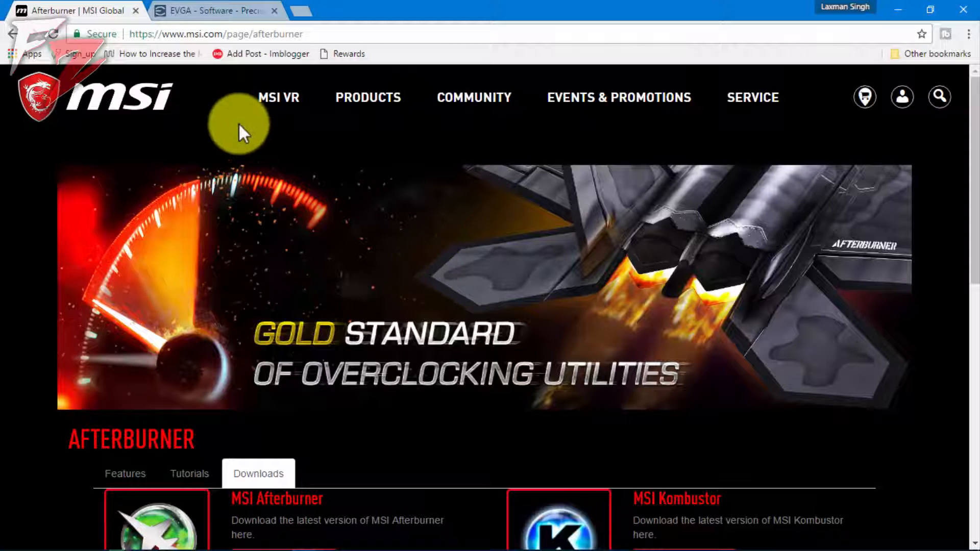
pyautogui.click(199, 11)
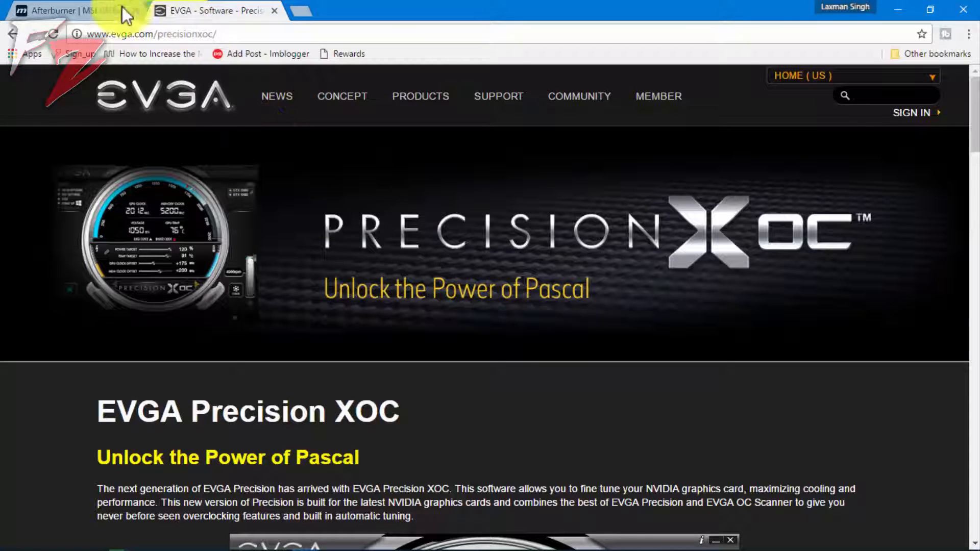
pyautogui.click(77, 11)
pyautogui.scroll(-4, 443, 316)
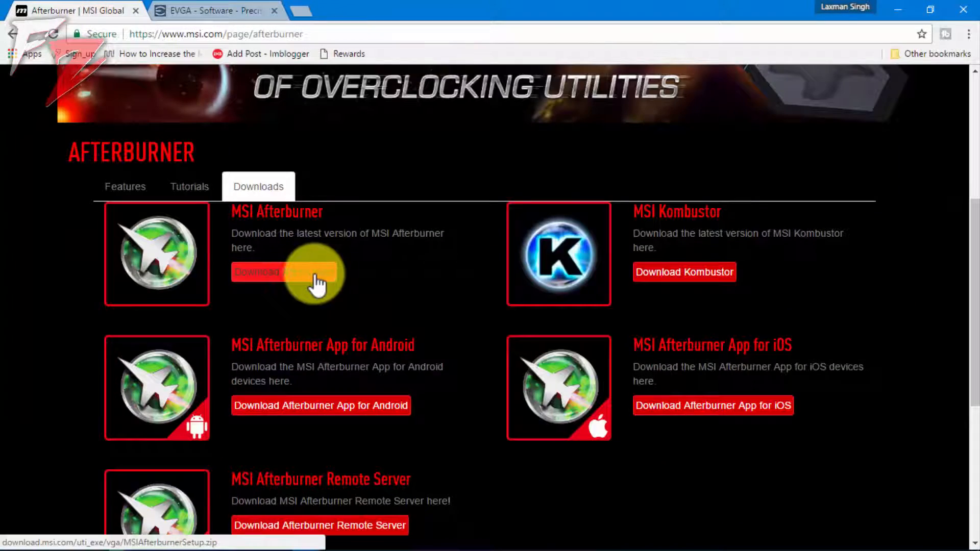
pyautogui.click(200, 11)
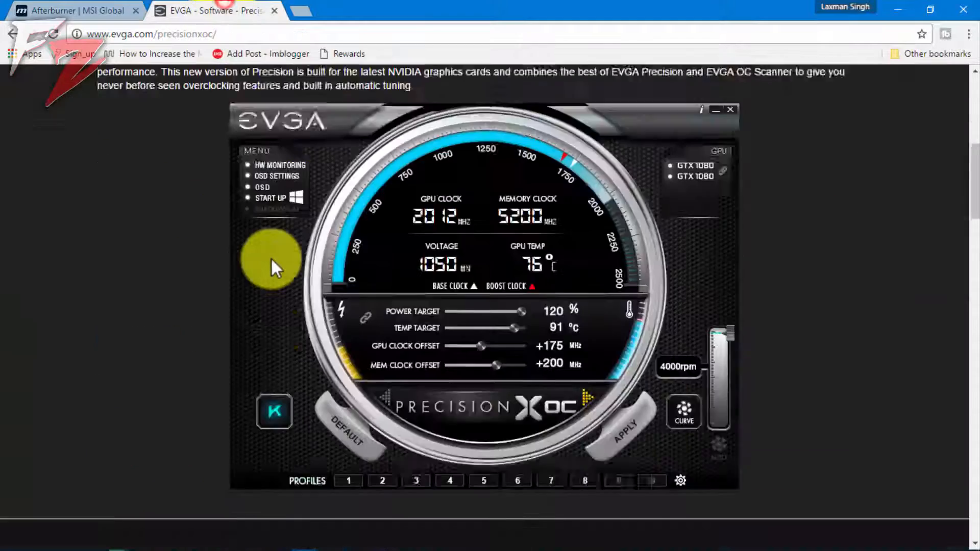
pyautogui.scroll(-5, 273, 267)
pyautogui.scroll(-5, 270, 257)
pyautogui.scroll(-5, 270, 257)
pyautogui.scroll(-3, 272, 259)
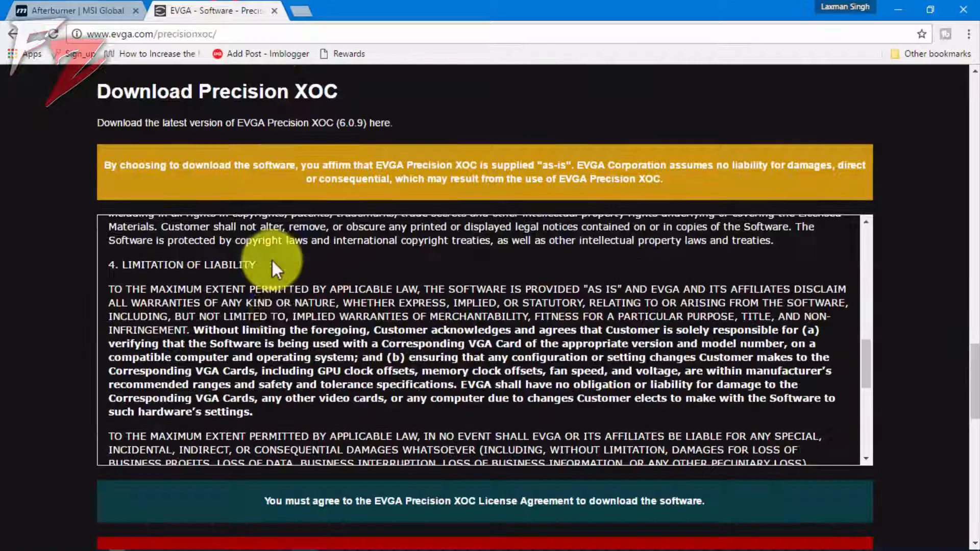
pyautogui.scroll(-2, 230, 307)
pyautogui.scroll(-2, 176, 326)
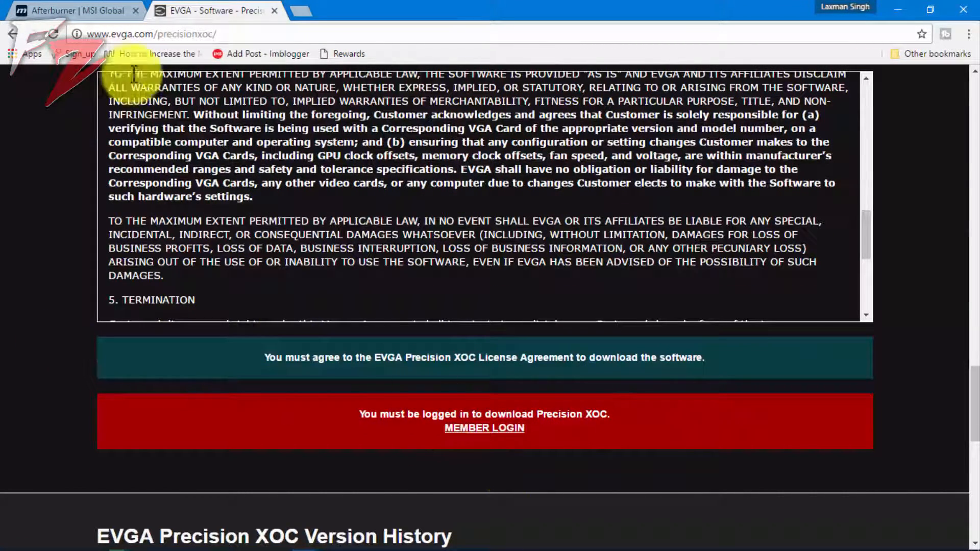
# - Close the EVGA and MSI Afterburner pages, returning to the desktop
pyautogui.click(275, 11)
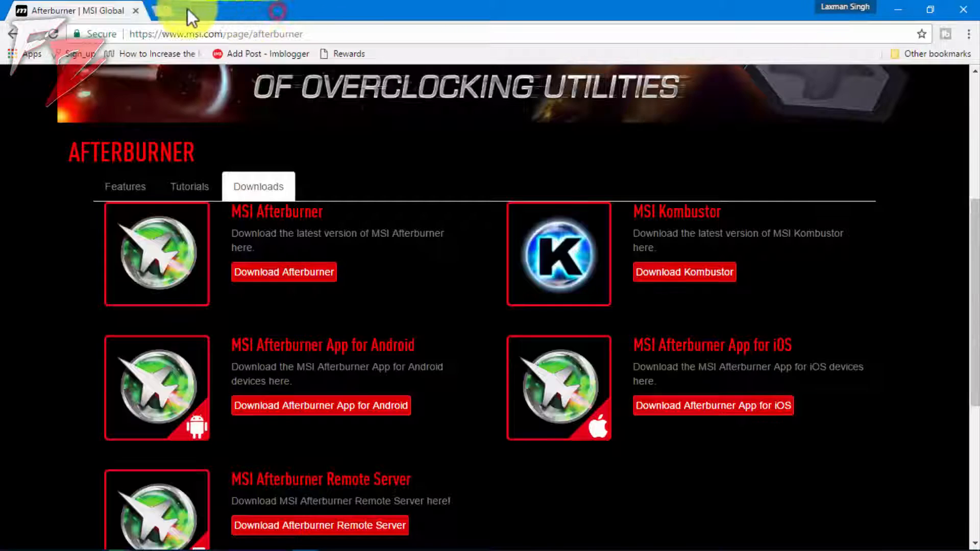
pyautogui.click(140, 13)
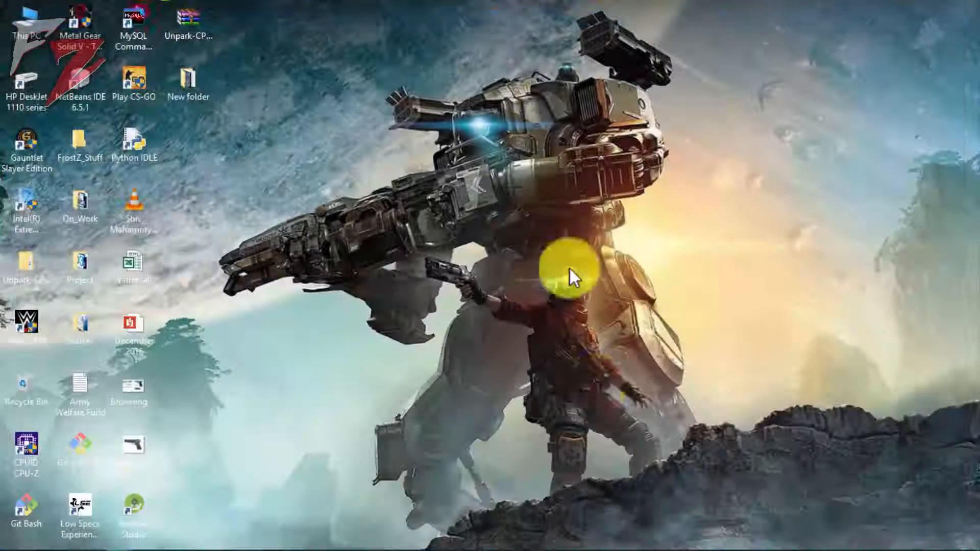
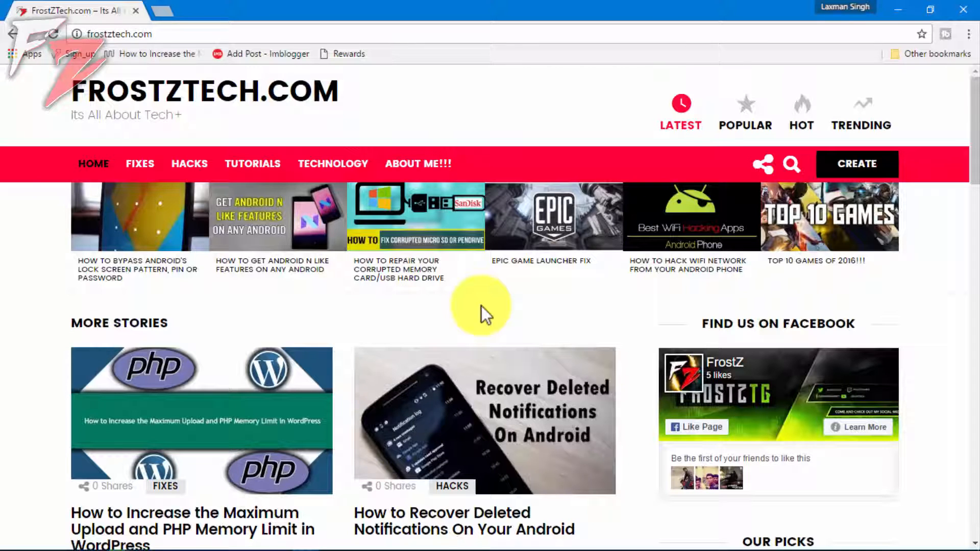
pyautogui.scroll(-5, 482, 305)
pyautogui.scroll(5, 482, 306)
pyautogui.scroll(-5, 429, 207)
pyautogui.scroll(2, 307, 245)
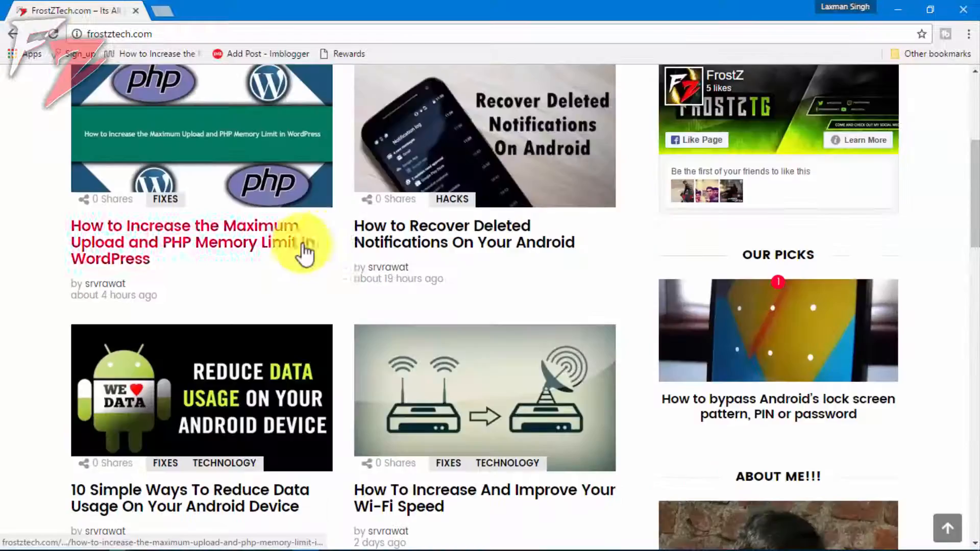
pyautogui.scroll(3, 307, 246)
pyautogui.scroll(-4, 459, 313)
pyautogui.scroll(-4, 500, 280)
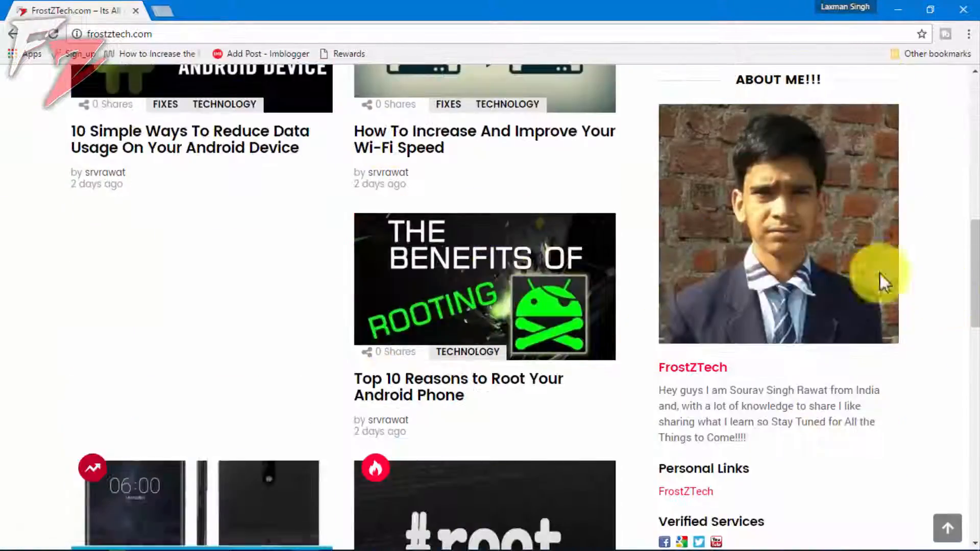
pyautogui.scroll(4, 459, 292)
pyautogui.scroll(4, 330, 322)
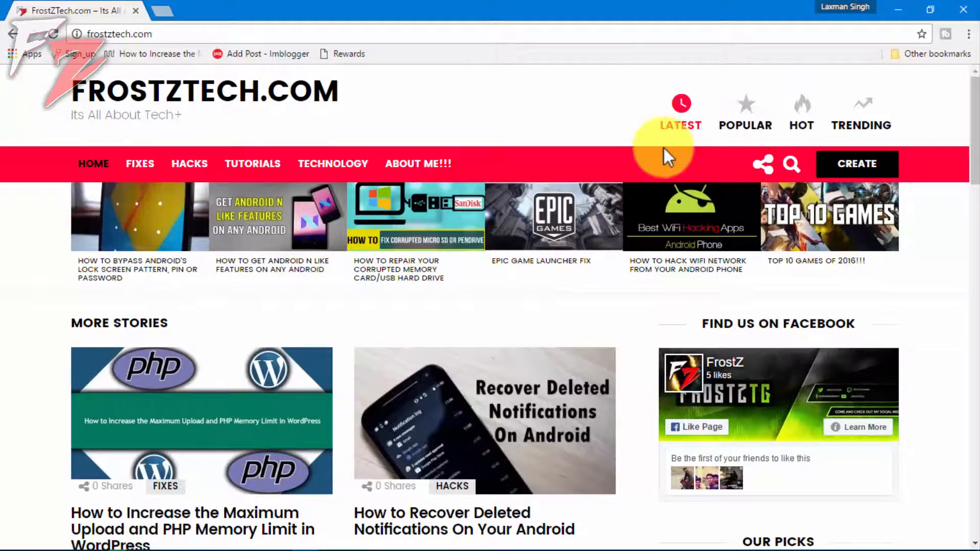